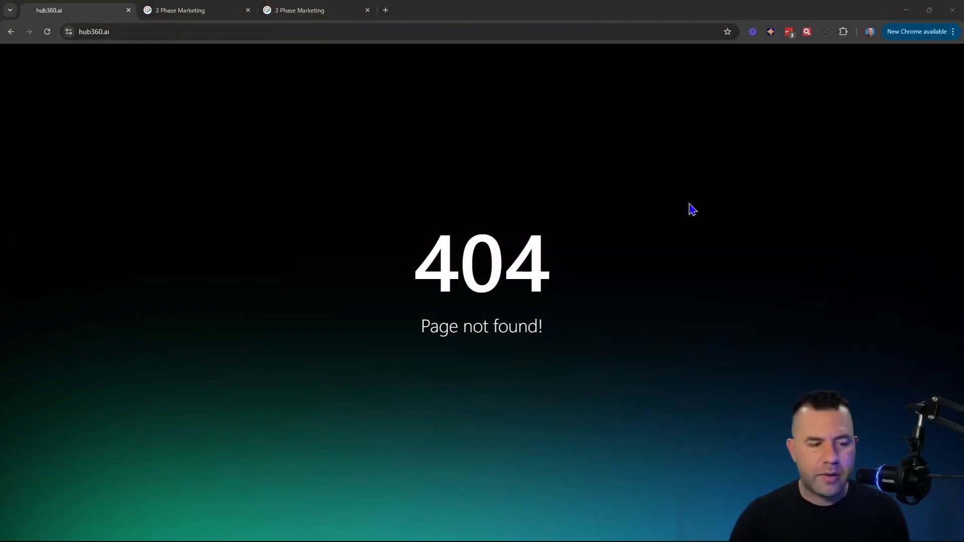
Open the Fitness Memberships funnel settings and the hub360.ai domain settings.
click(210, 15)
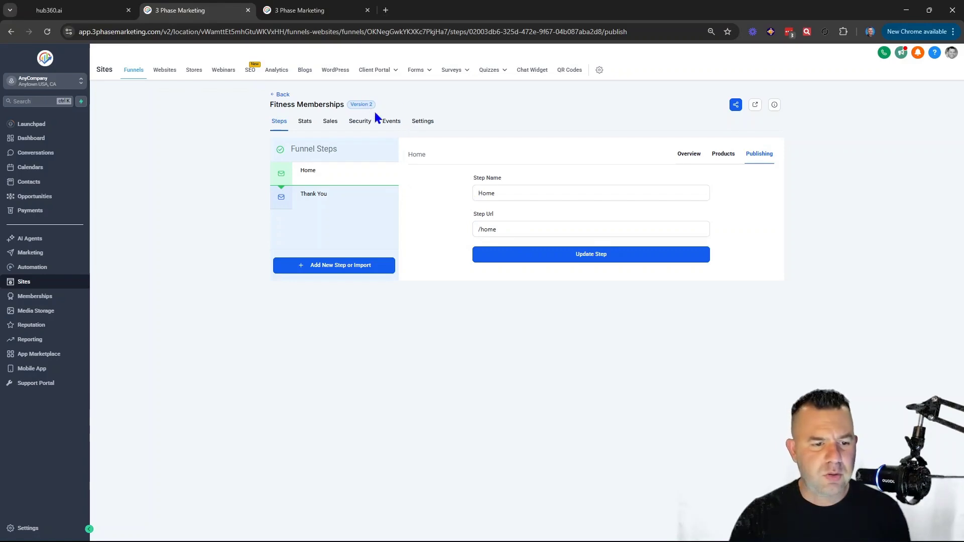
click(423, 123)
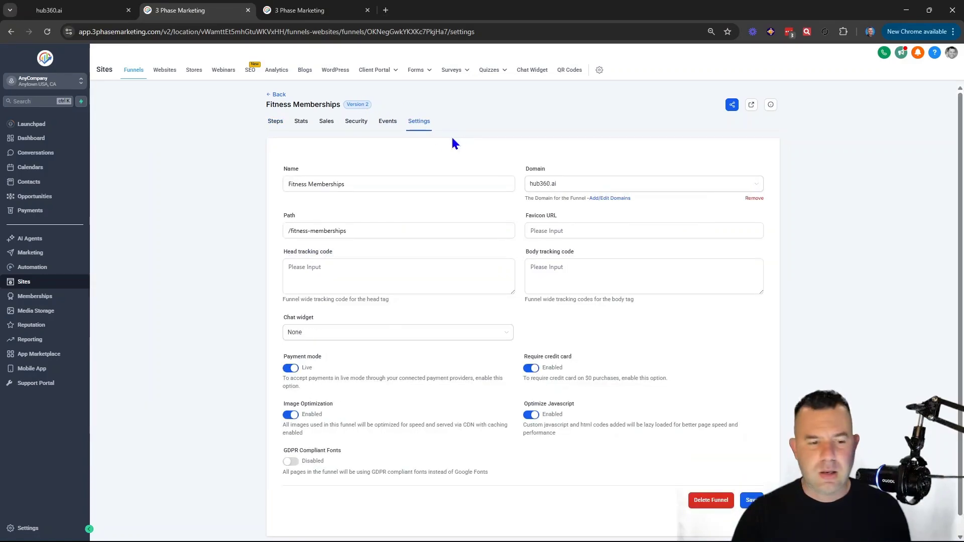
click(598, 198)
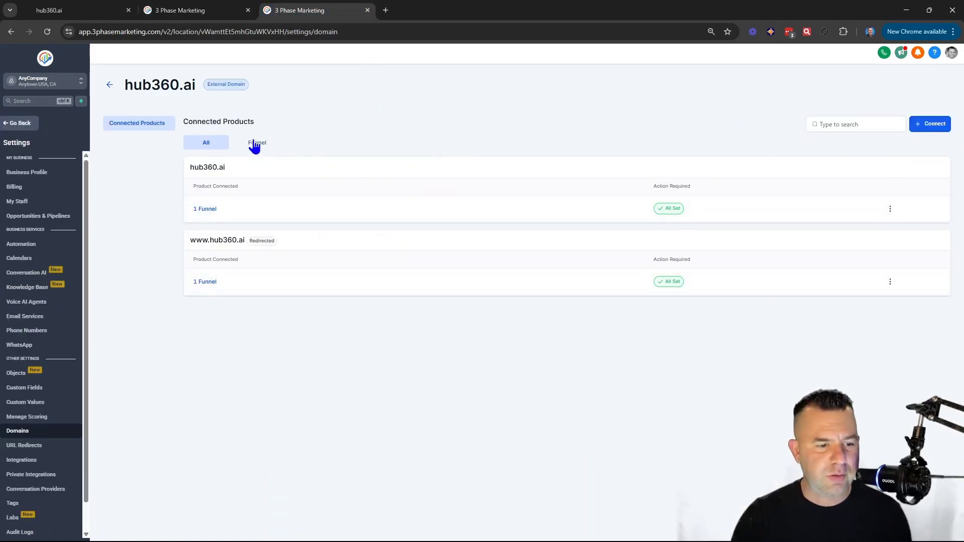
Reload the bare hub360.ai address to confirm it still returns a 404 page.
click(65, 10)
click(116, 33)
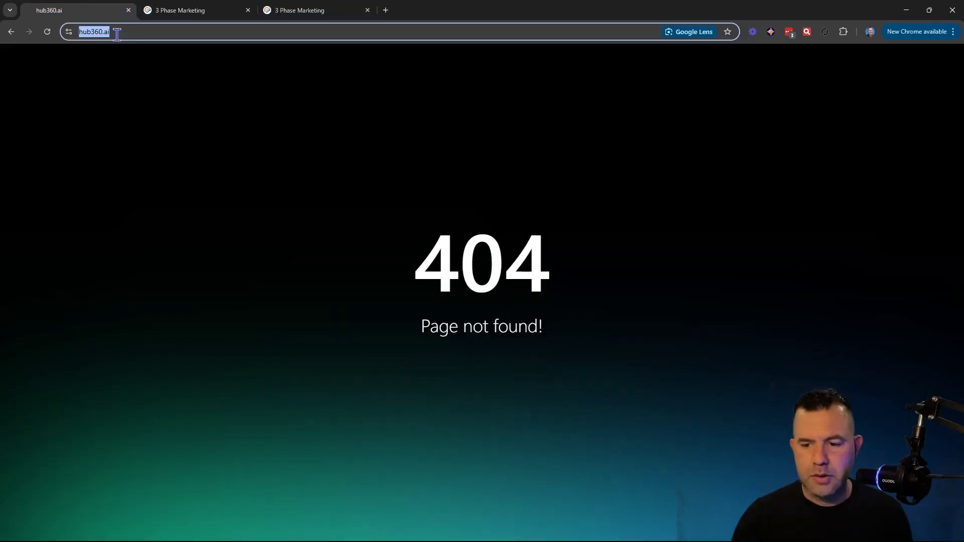
click(47, 32)
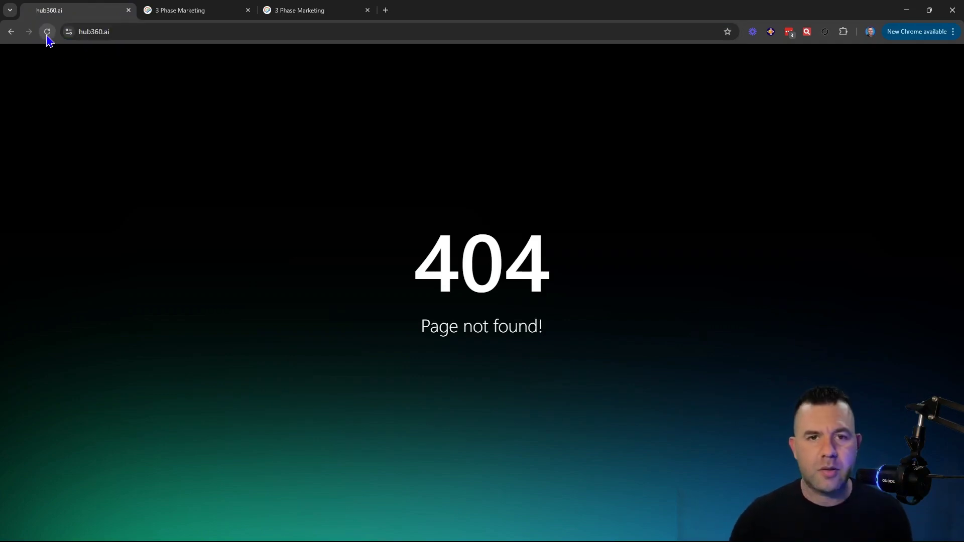
click(215, 9)
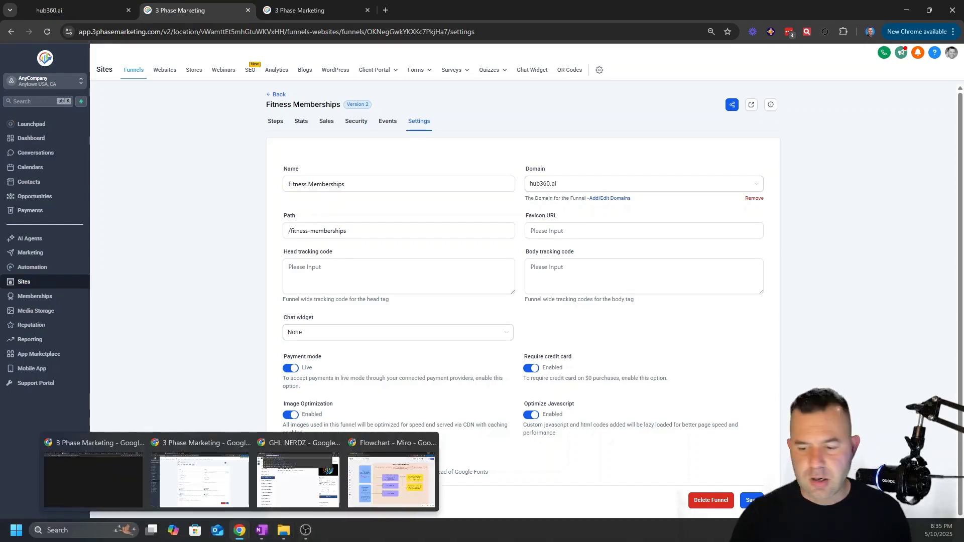
click(261, 530)
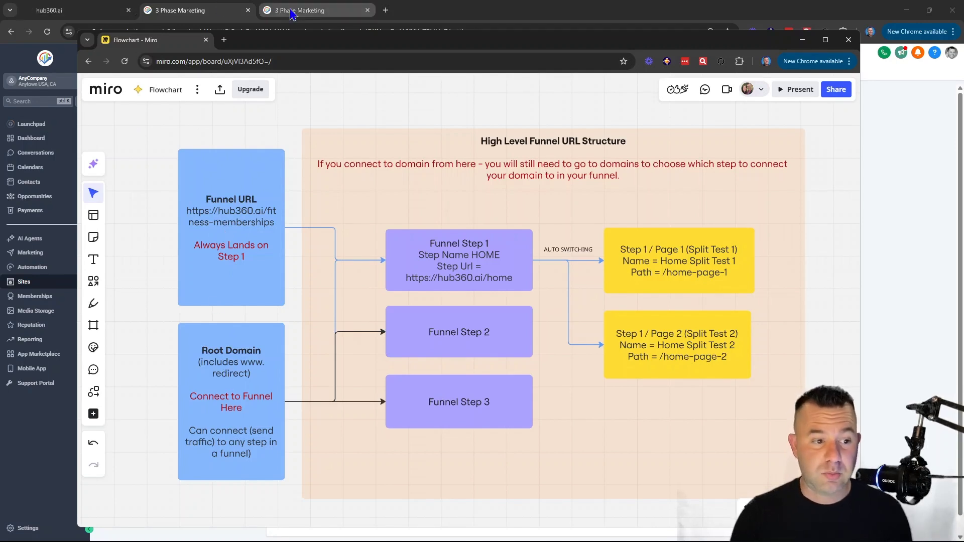
Open the live Fitness Memberships funnel from its Steps URL, landing on /home-page-2.
click(216, 11)
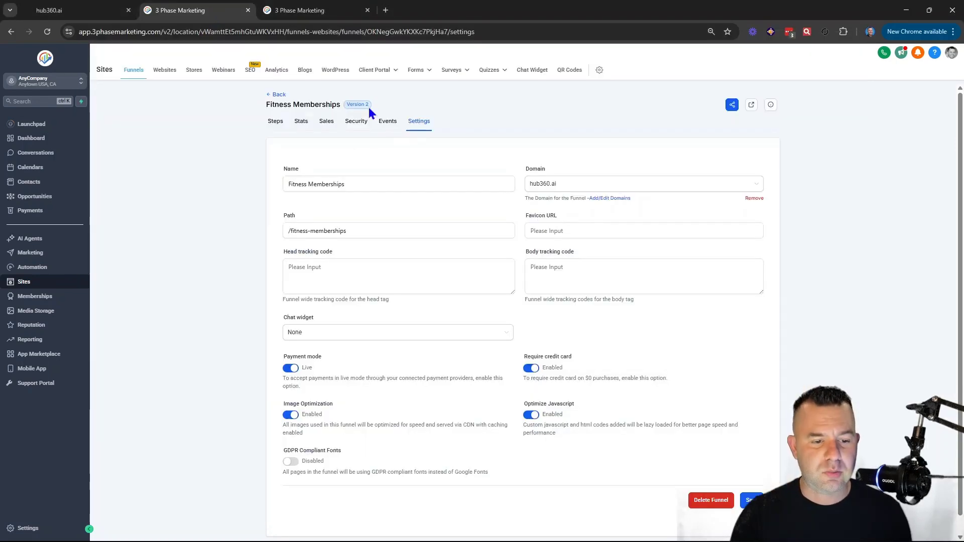
click(268, 122)
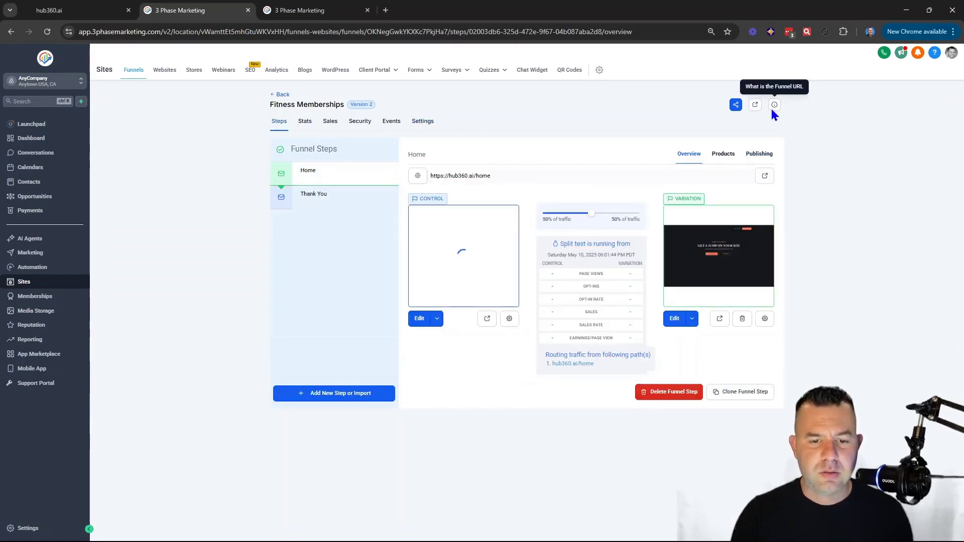
click(773, 106)
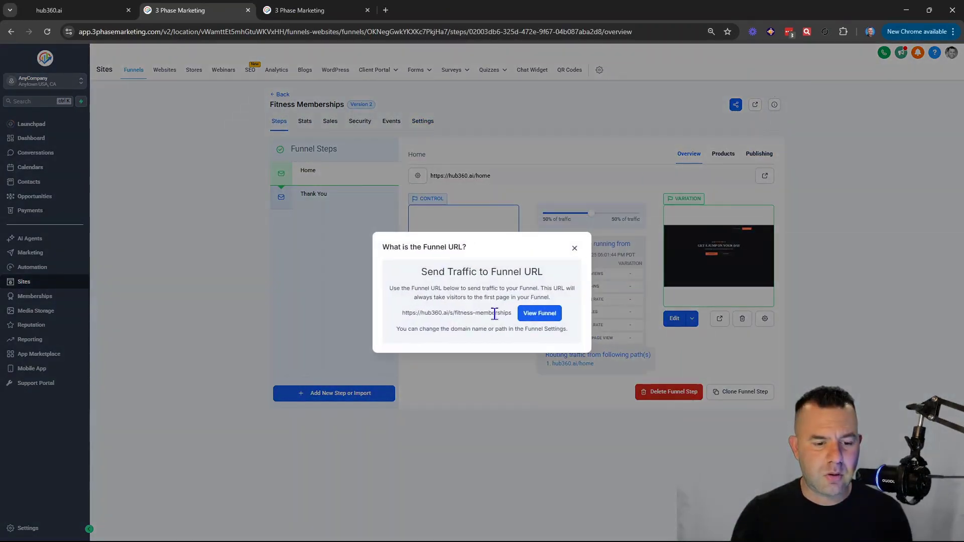
click(756, 106)
click(756, 106)
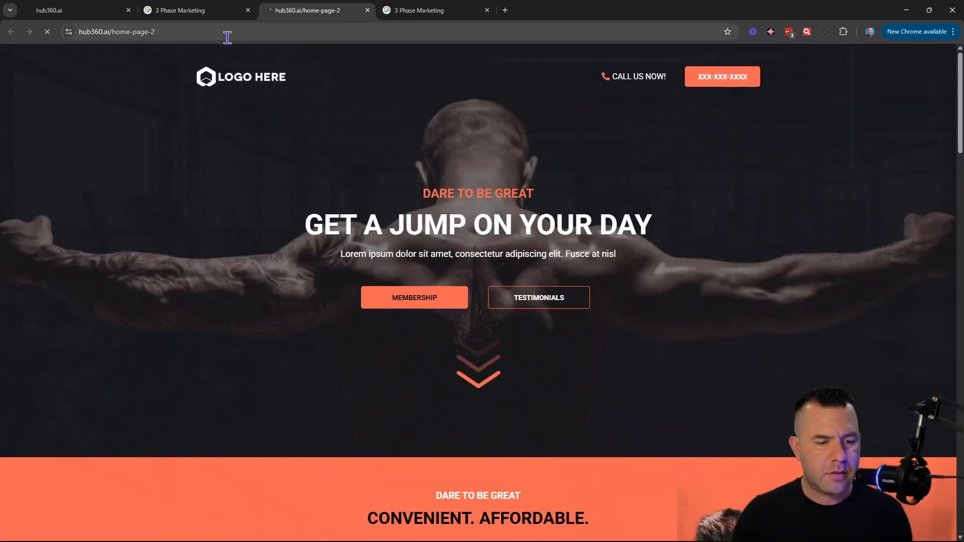
Trim the address to the bare hub360.ai root and confirm it returns 404.
click(228, 37)
drag(227, 37, 140, 31)
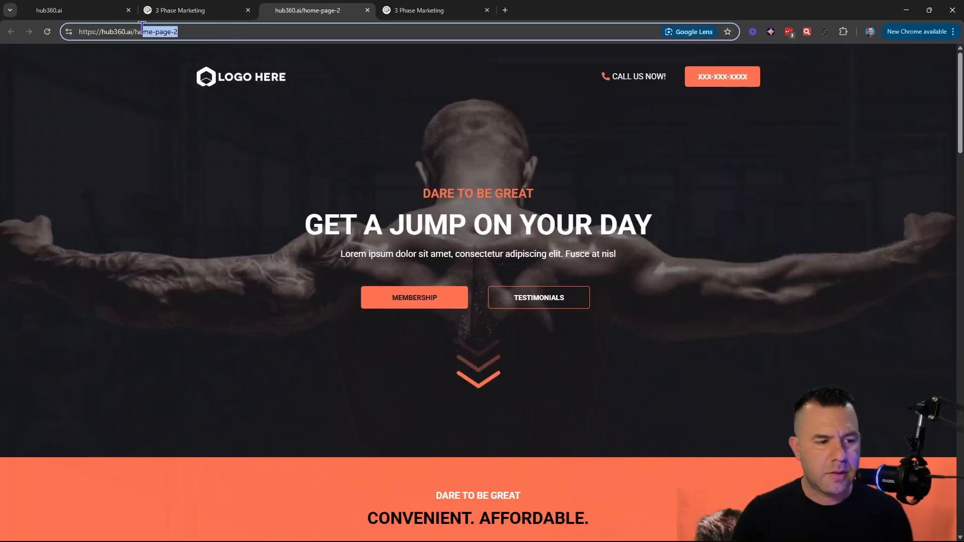
key(BackSpace)
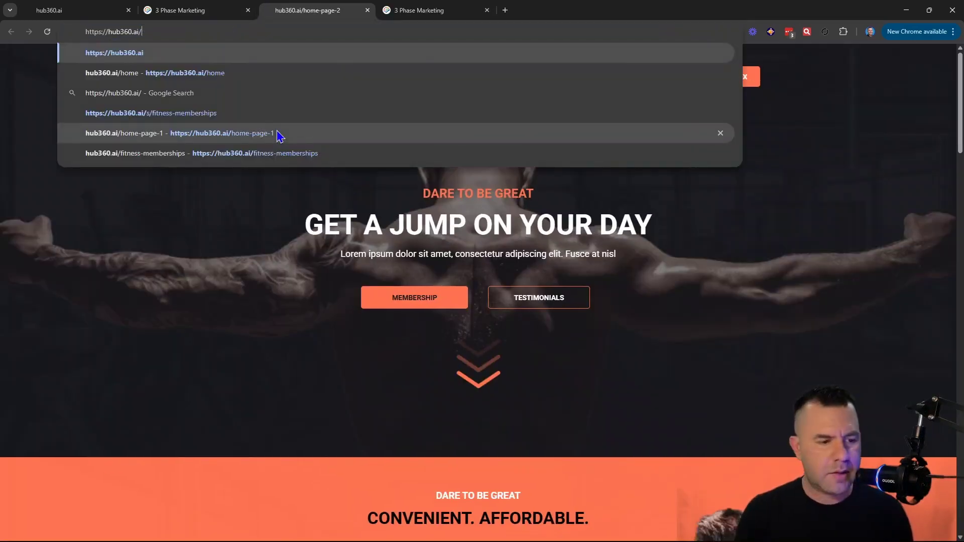
key(Return)
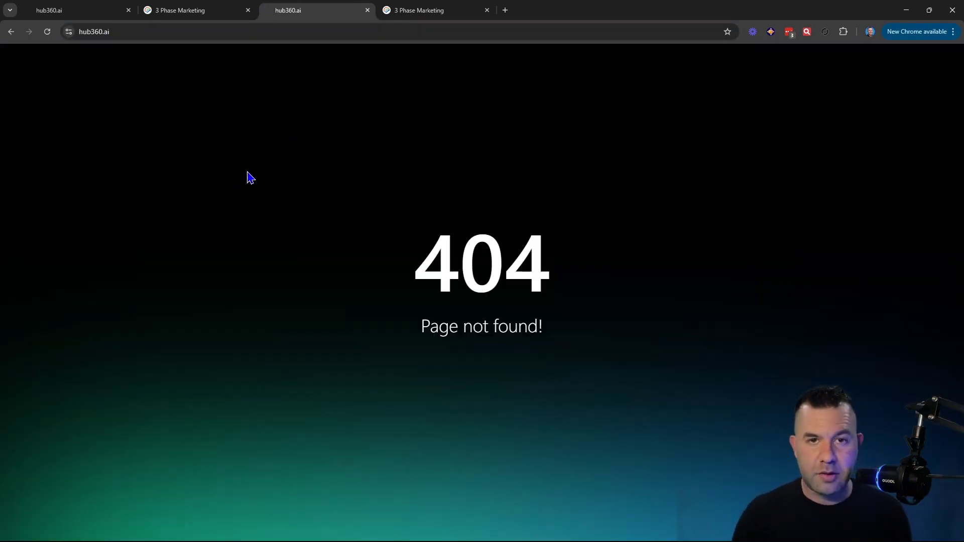
click(211, 13)
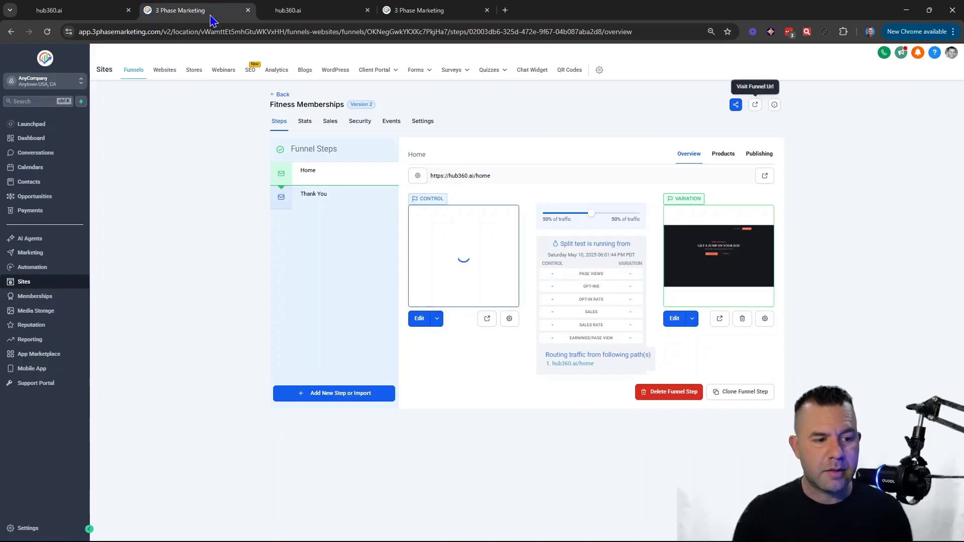
click(409, 12)
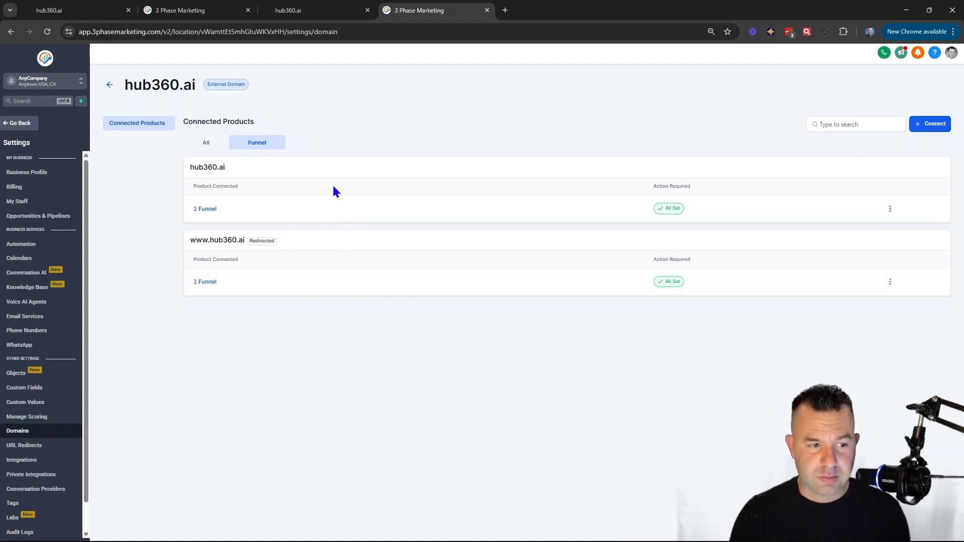
Open Edit for the hub360.ai domain and close the duplicate hub360.ai browser tab.
click(891, 208)
click(885, 181)
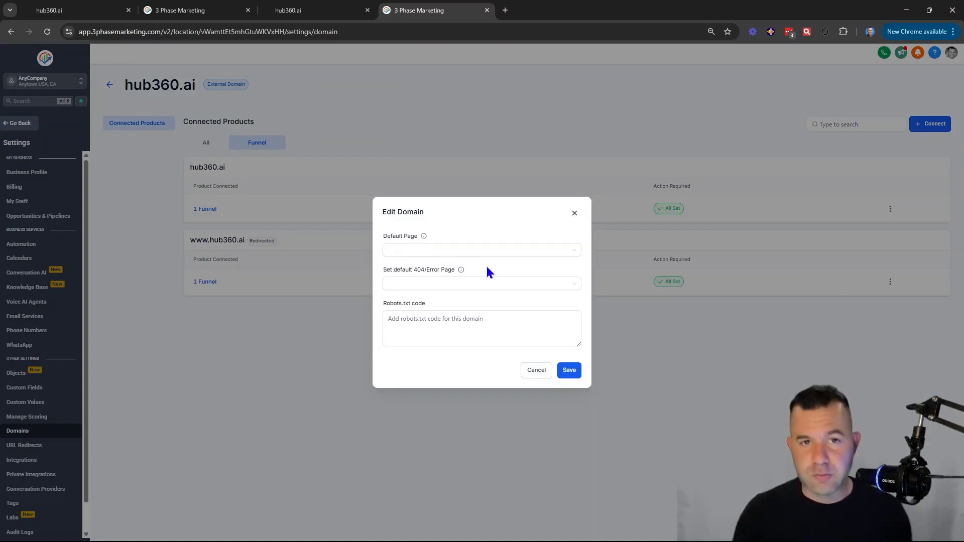
drag(276, 10, 208, 10)
click(280, 10)
click(150, 11)
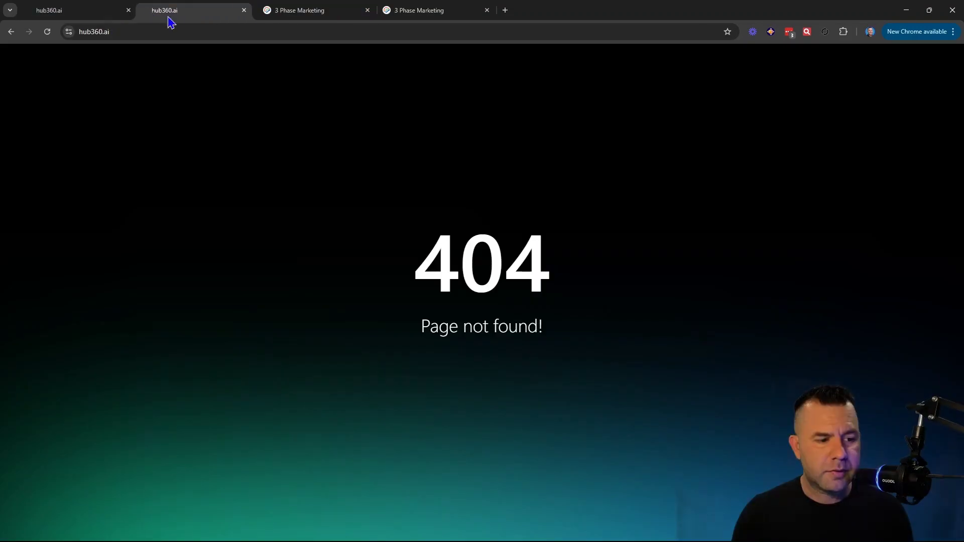
click(241, 10)
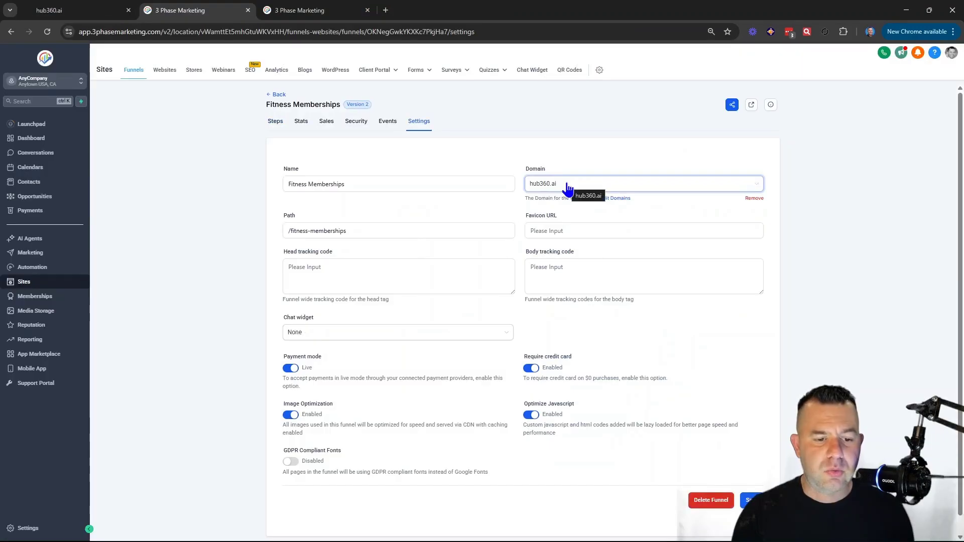
Confirm the funnel uses hub360.ai and review the pages offered for the 404/Error Page.
click(568, 189)
key(ctrl+Tab)
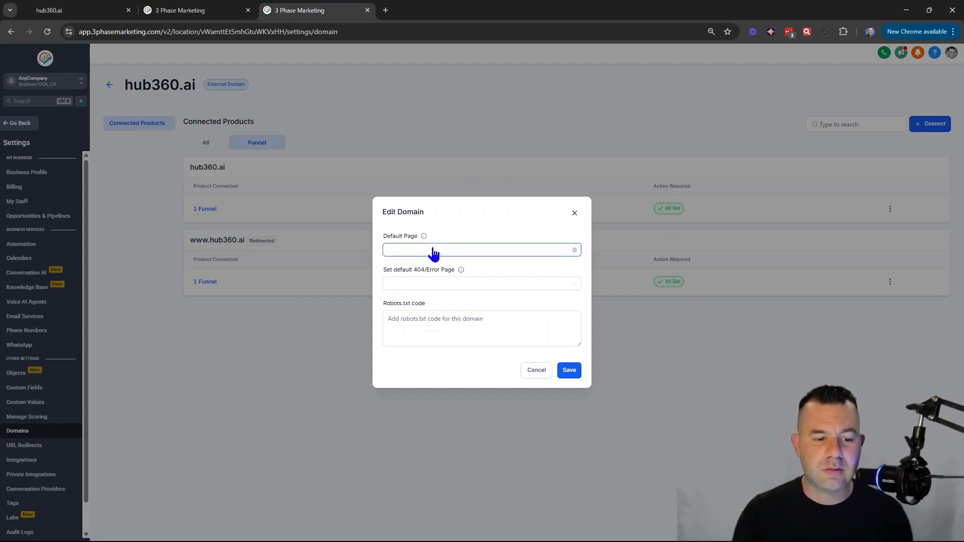
click(423, 286)
click(449, 216)
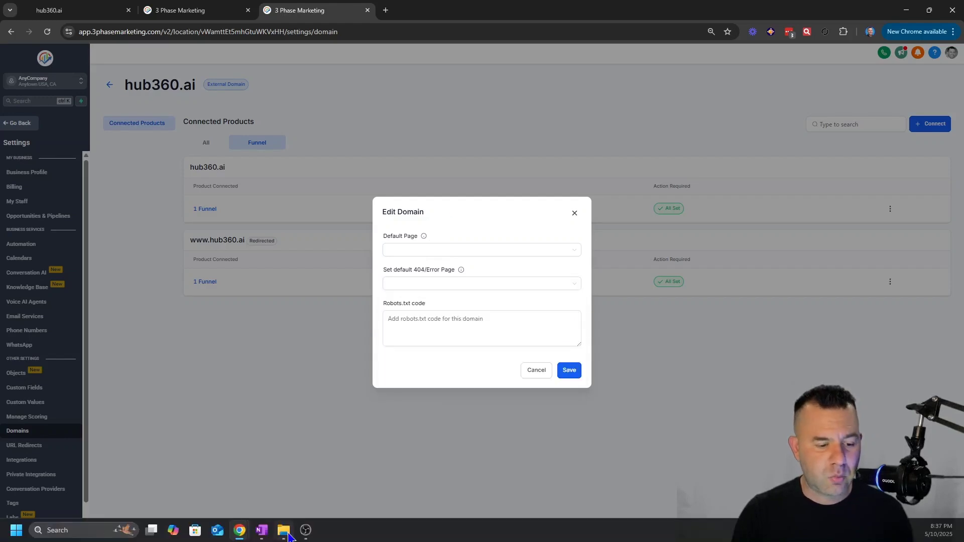
Bring up the Miro High Level Funnel URL Structure flowchart to review it.
click(265, 535)
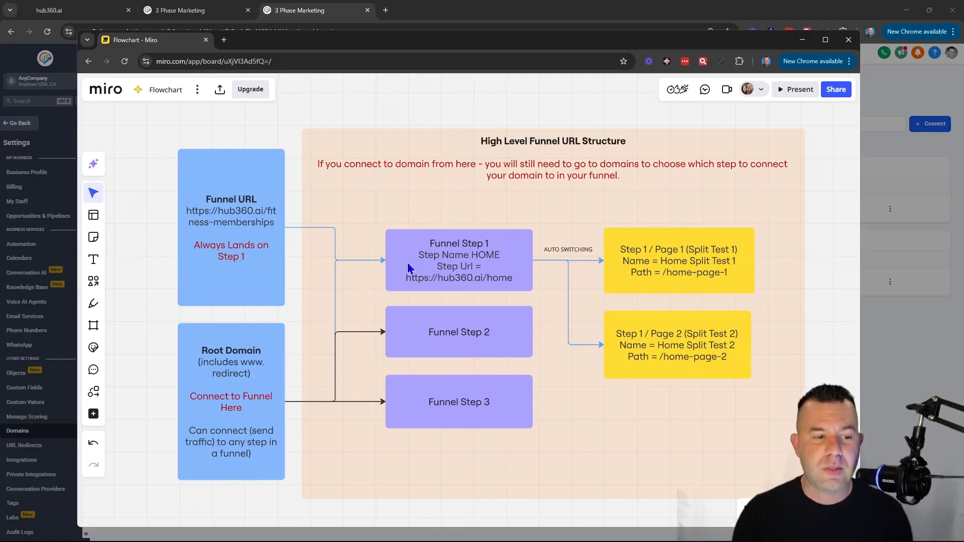
Reload the hub360.ai domain settings page and open the domain's details.
click(204, 15)
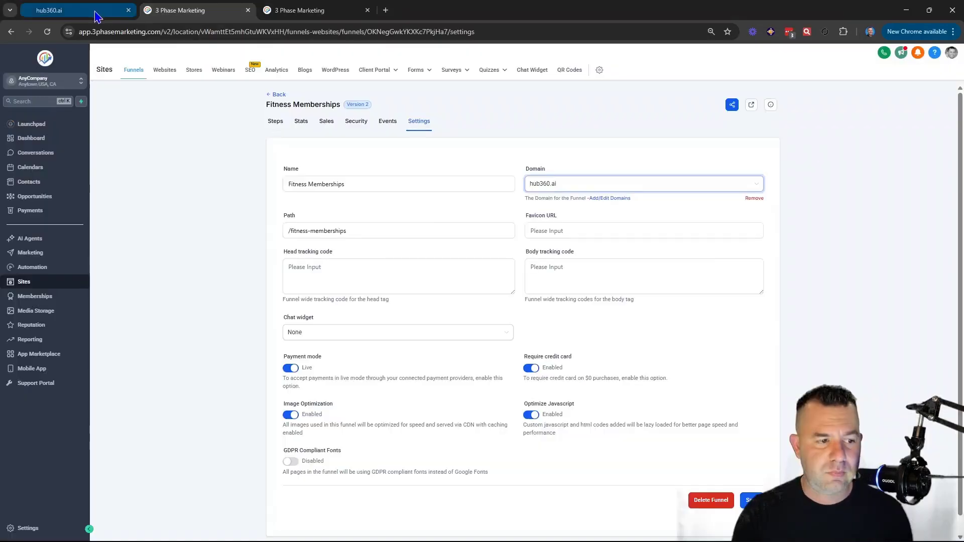
click(281, 10)
click(575, 215)
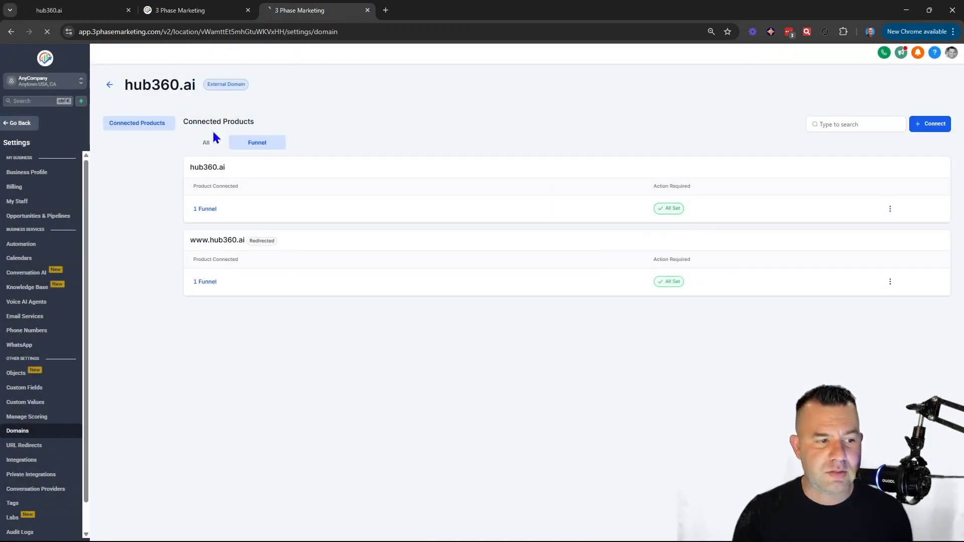
key(F5)
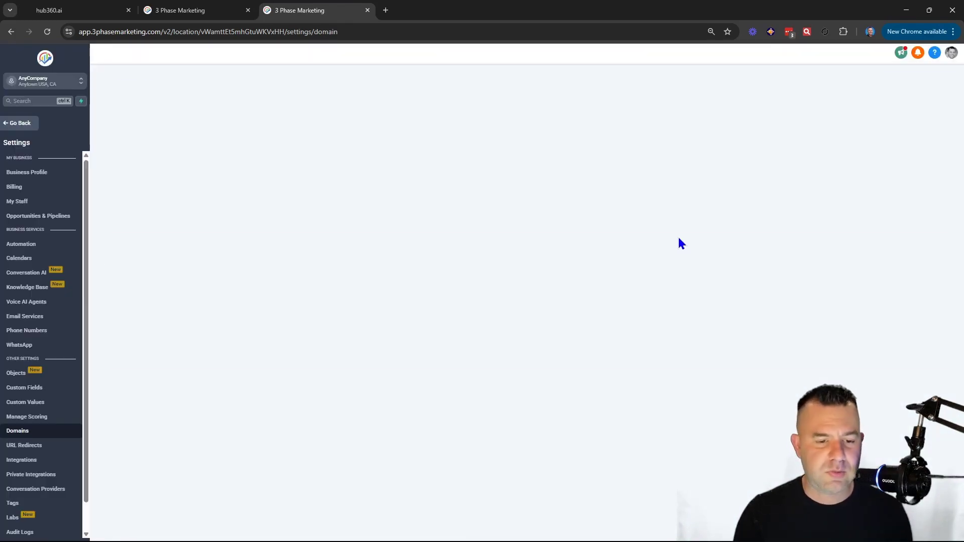
click(915, 145)
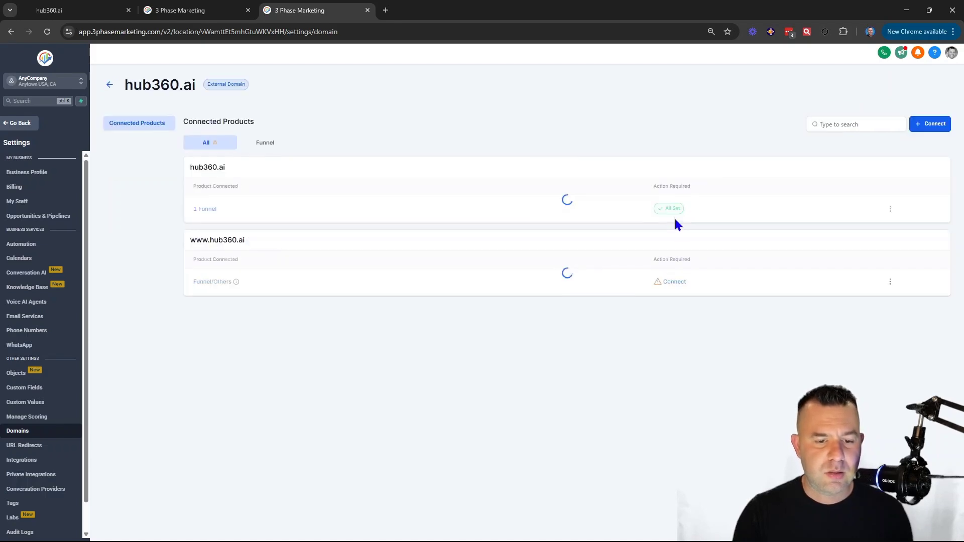
Set Fitness Memberships / Home as both default page and 404/Error Page, and save.
click(889, 211)
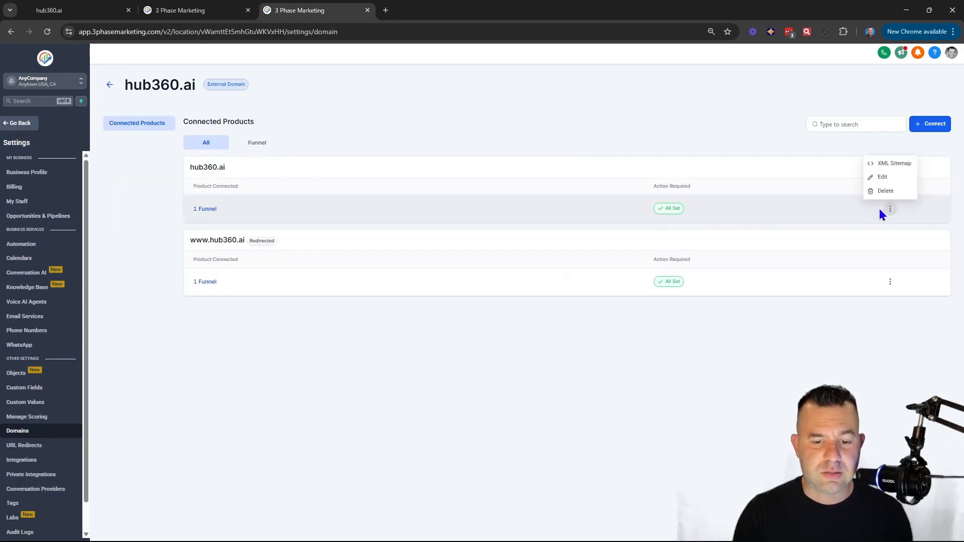
click(882, 180)
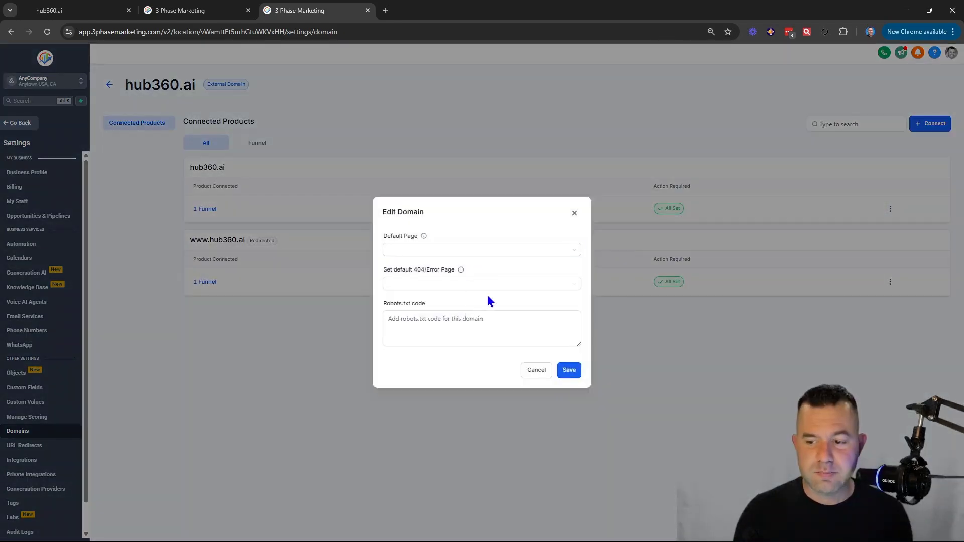
click(510, 285)
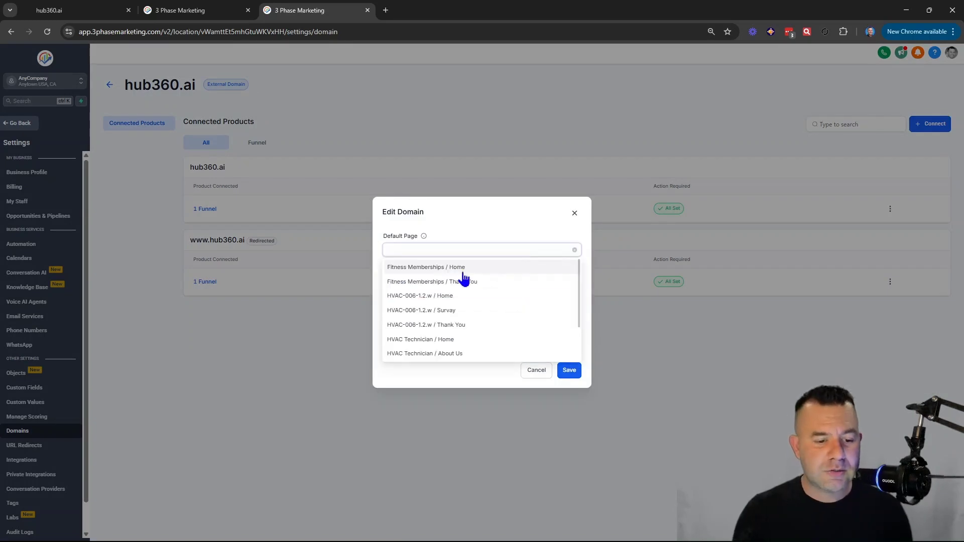
click(460, 273)
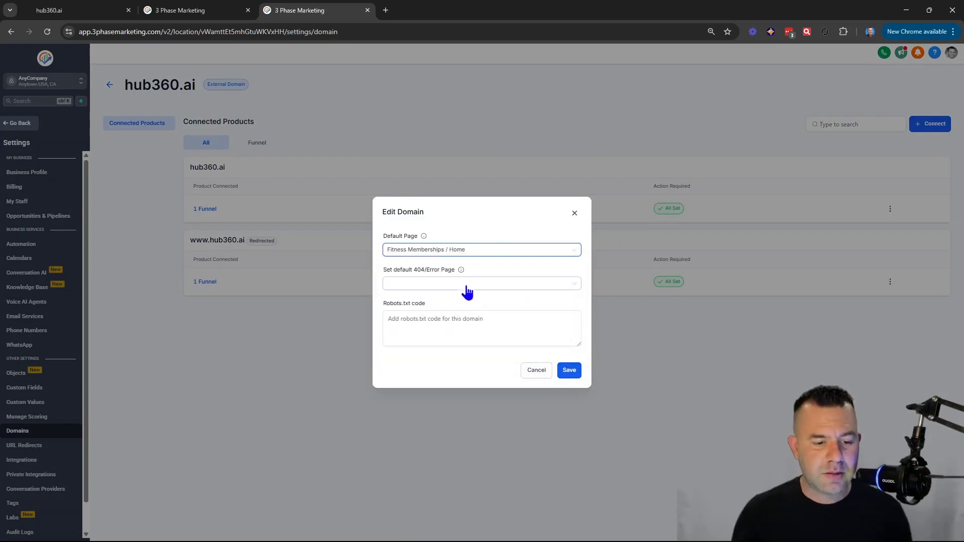
click(466, 284)
click(447, 301)
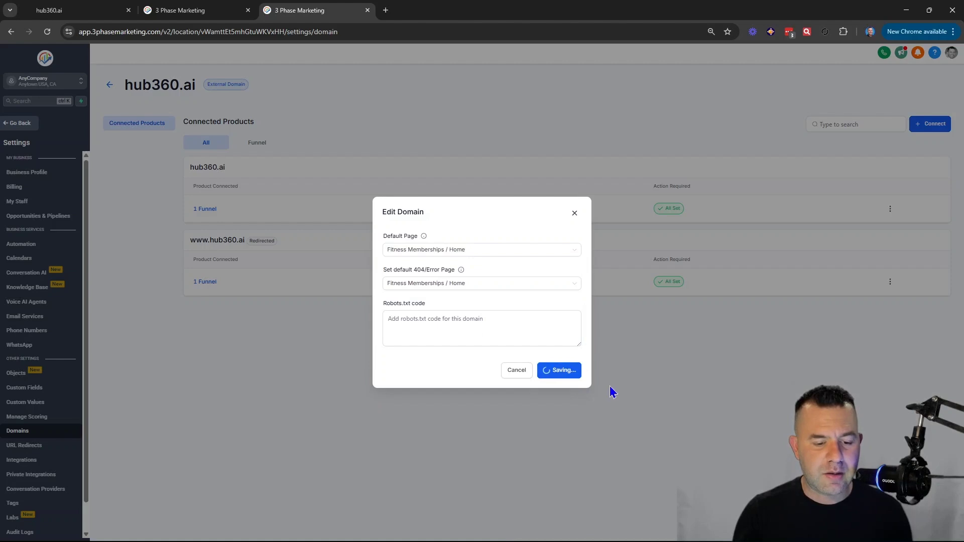
mouse_move(301, 532)
key(Return)
Reload the live hub360.ai page to check the new default page.
mouse_move(239, 530)
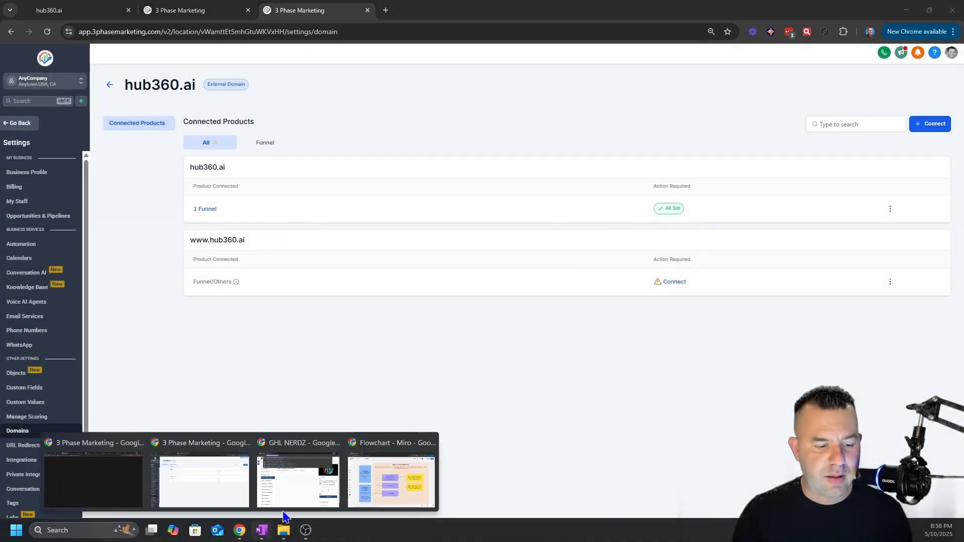
click(388, 479)
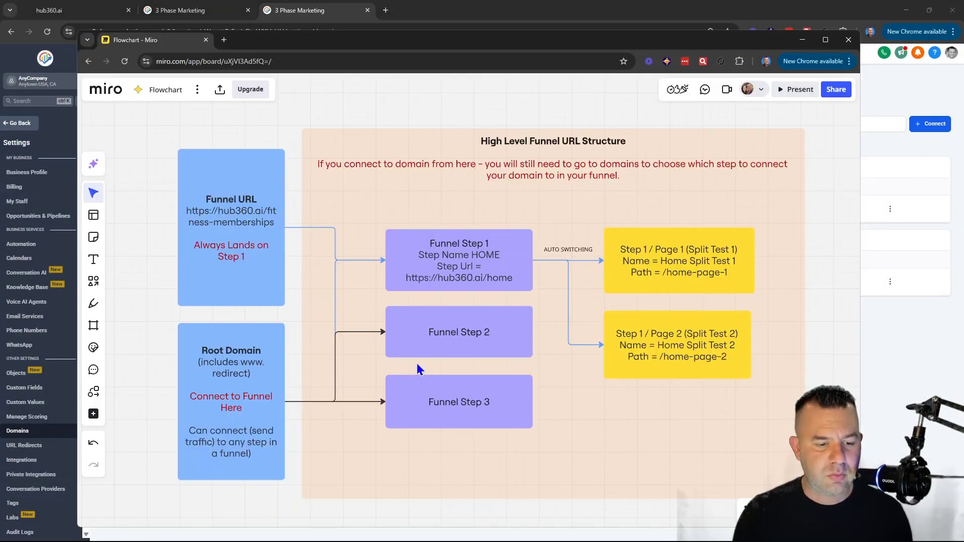
click(43, 10)
click(47, 31)
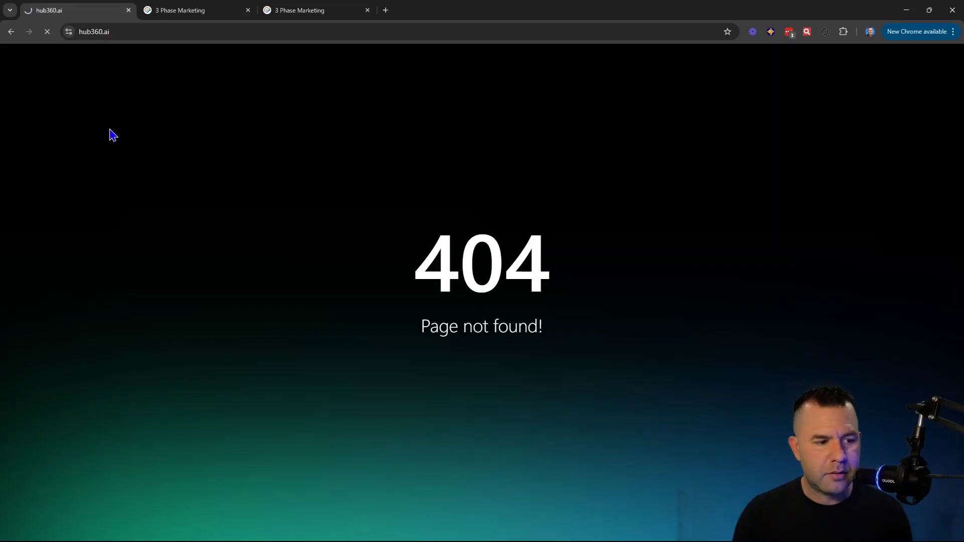
click(201, 10)
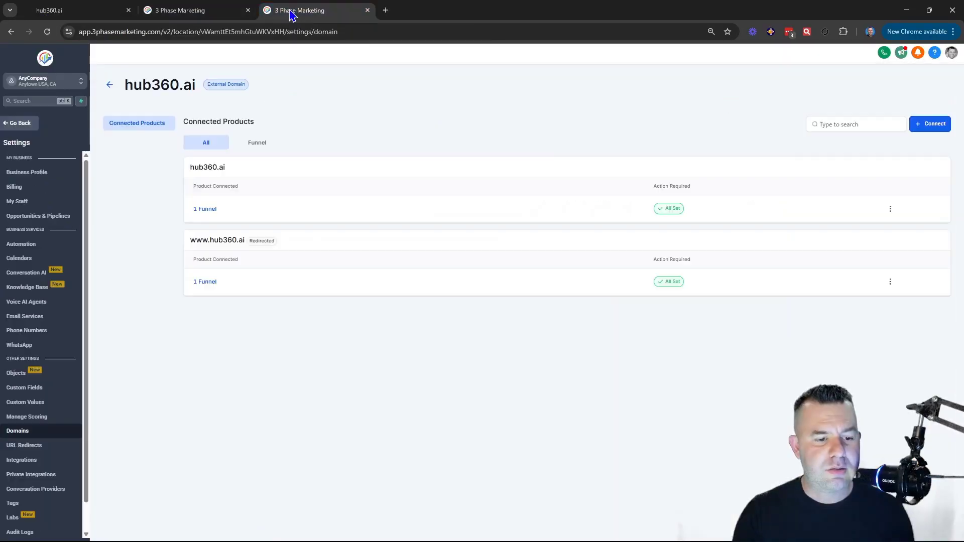
mouse_move(263, 534)
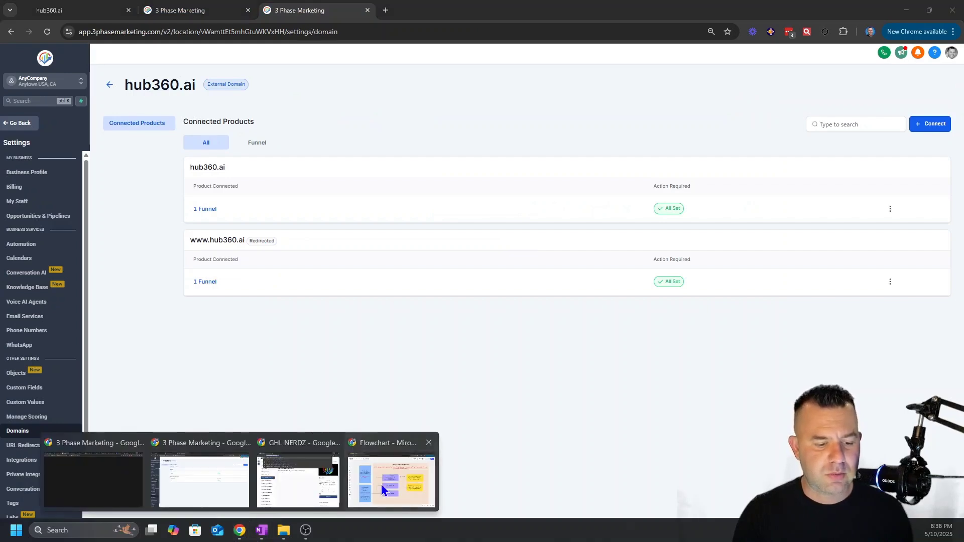
click(381, 484)
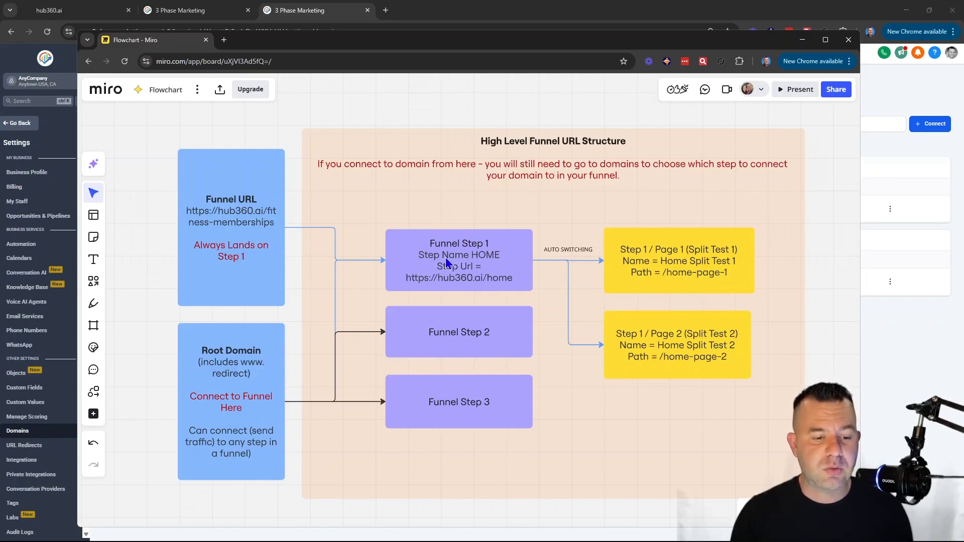
Show the funnel URL explanation in Fitness Memberships settings and highlight its sentences about landing on the first page.
click(173, 10)
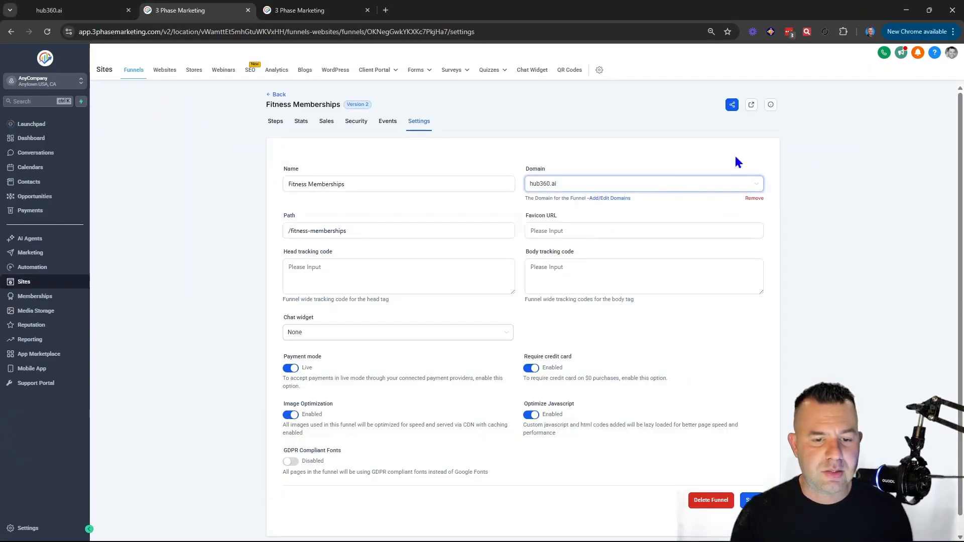
click(770, 106)
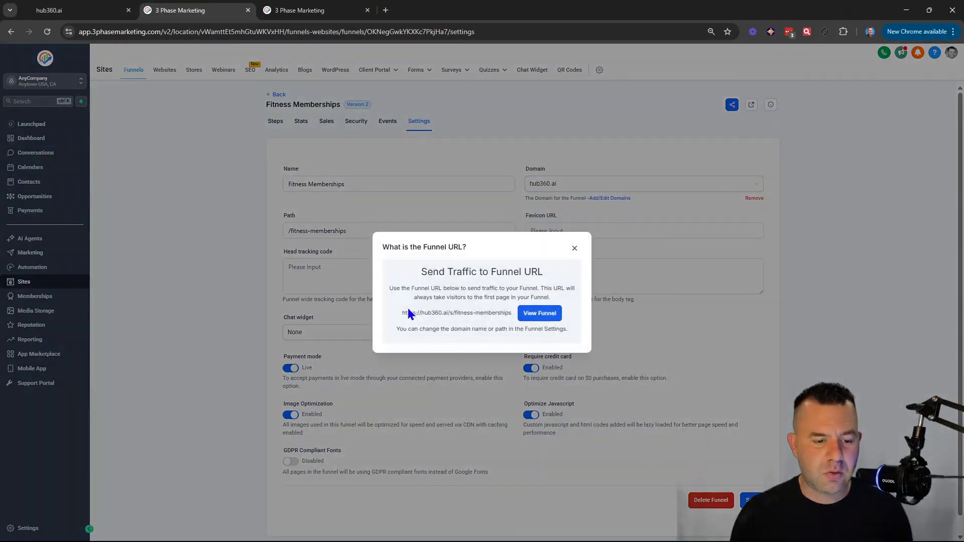
drag(394, 289, 549, 292)
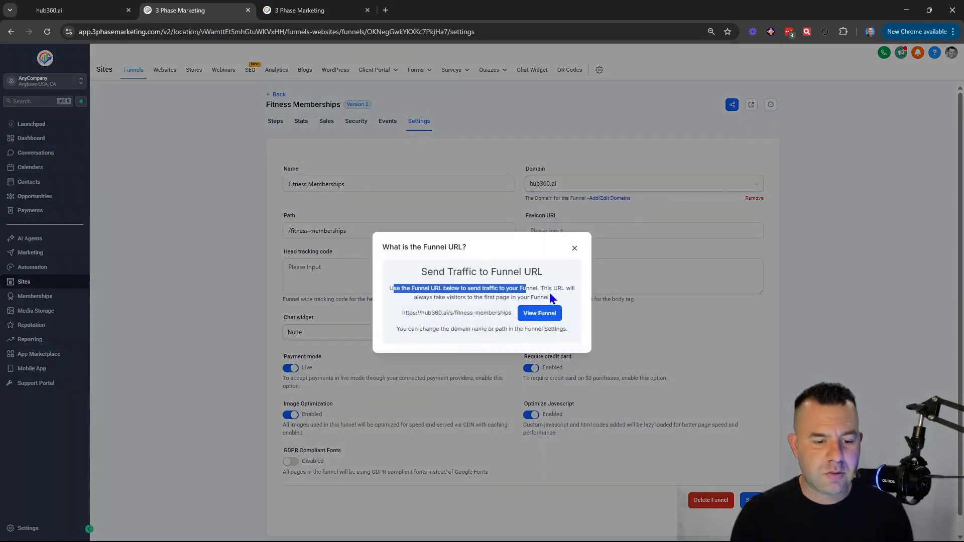
double_click(547, 288)
triple_click(555, 297)
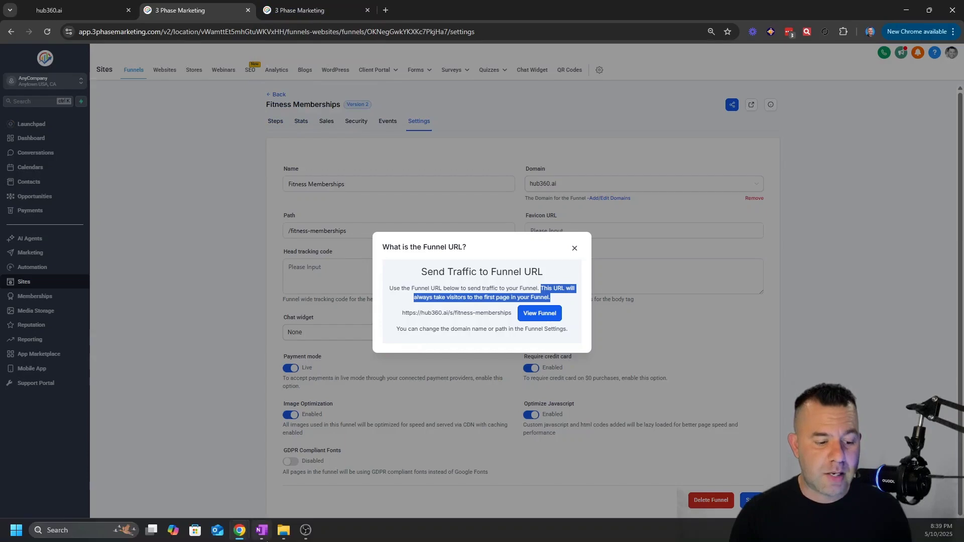
mouse_move(240, 530)
click(391, 477)
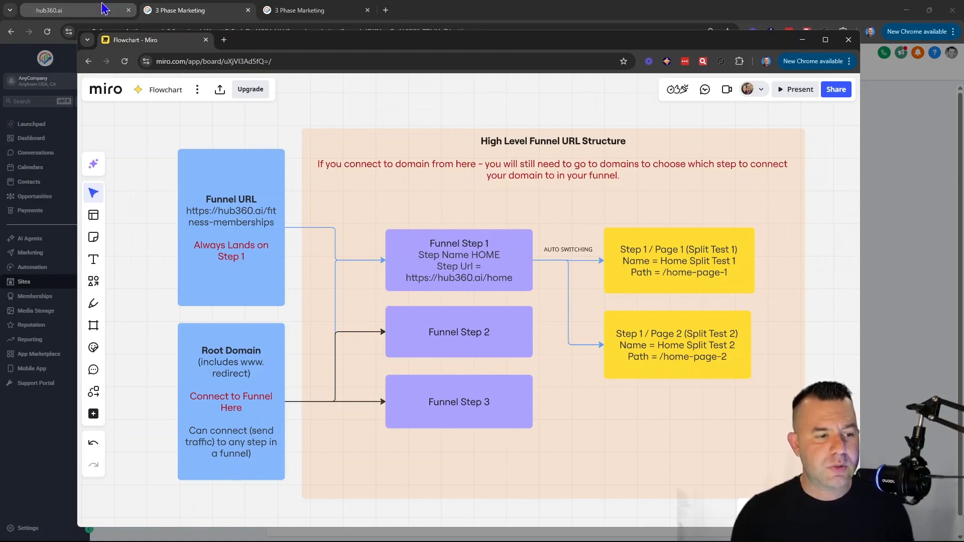
Check the /fitness-memberships funnel path, then list the funnel's steps with the Home split test.
key(alt+Tab)
triple_click(352, 232)
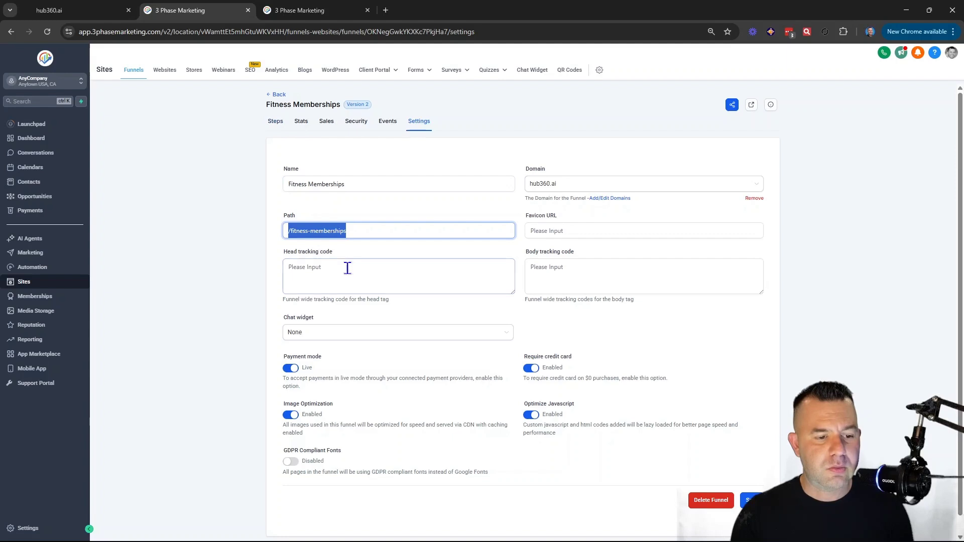
click(331, 233)
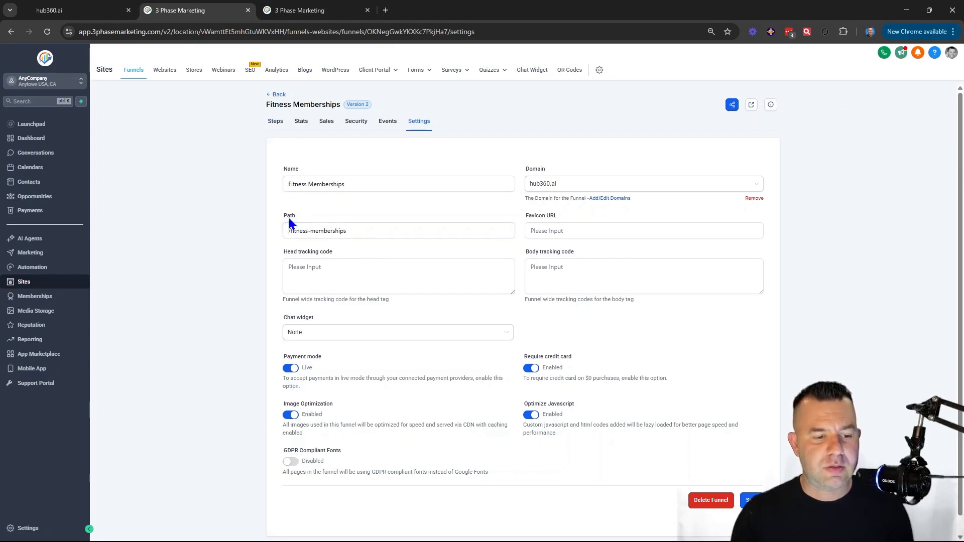
click(333, 221)
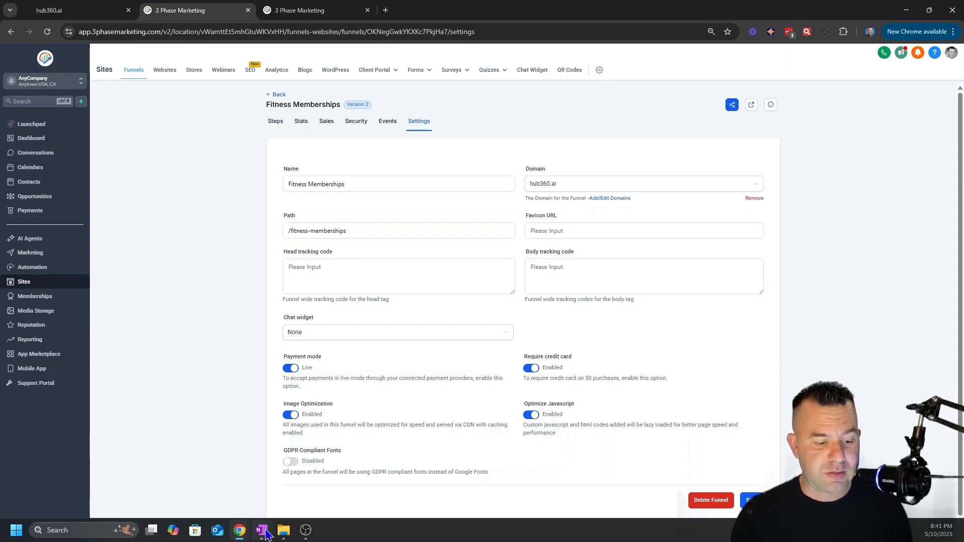
key(alt+Tab)
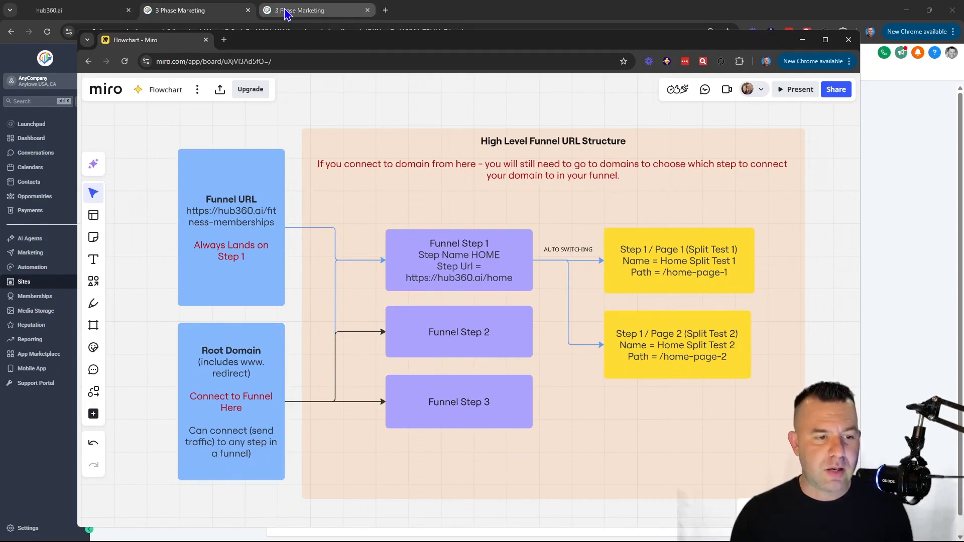
click(316, 10)
click(433, 122)
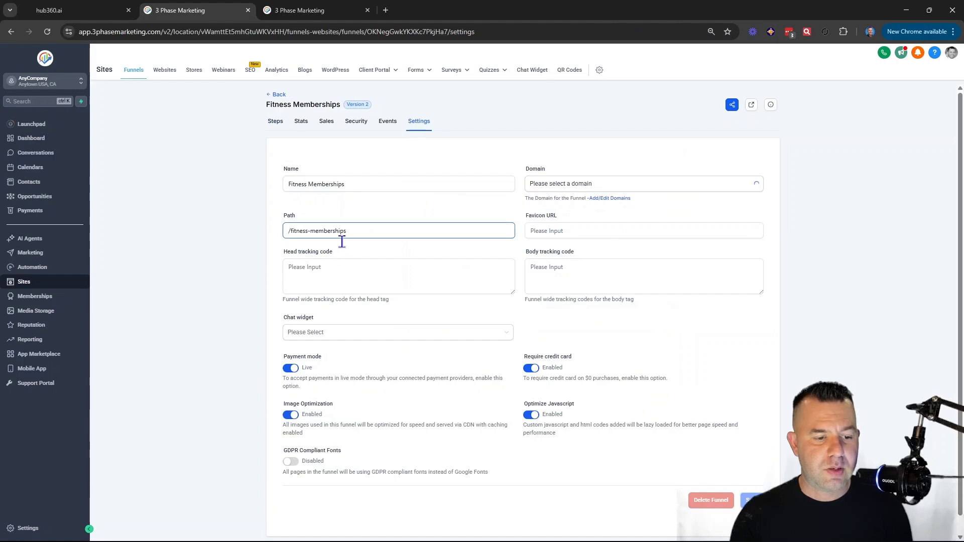
click(369, 230)
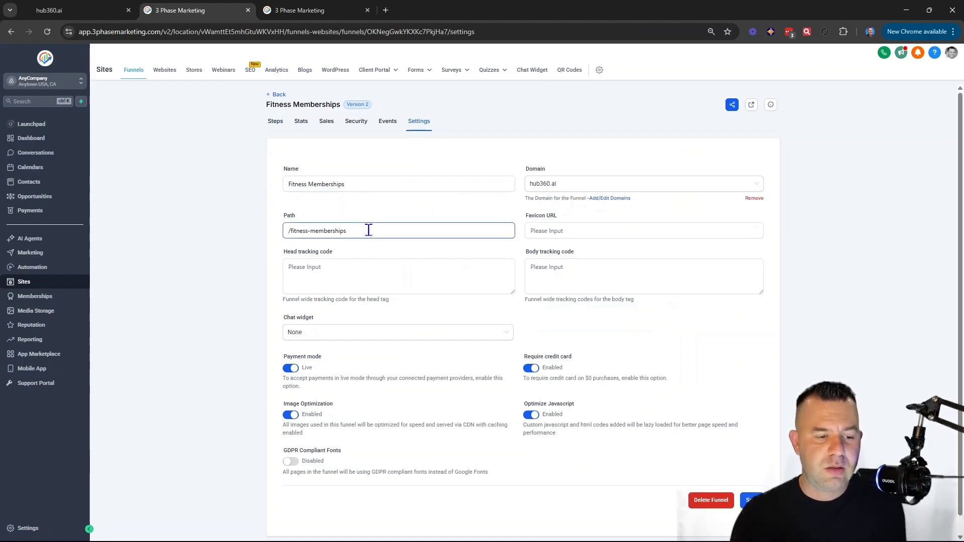
drag(369, 231, 262, 238)
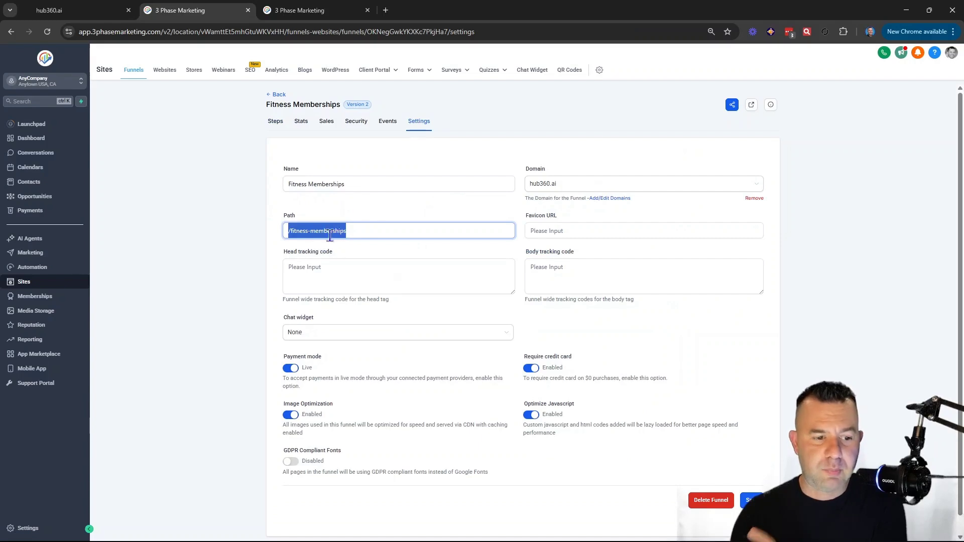
click(277, 123)
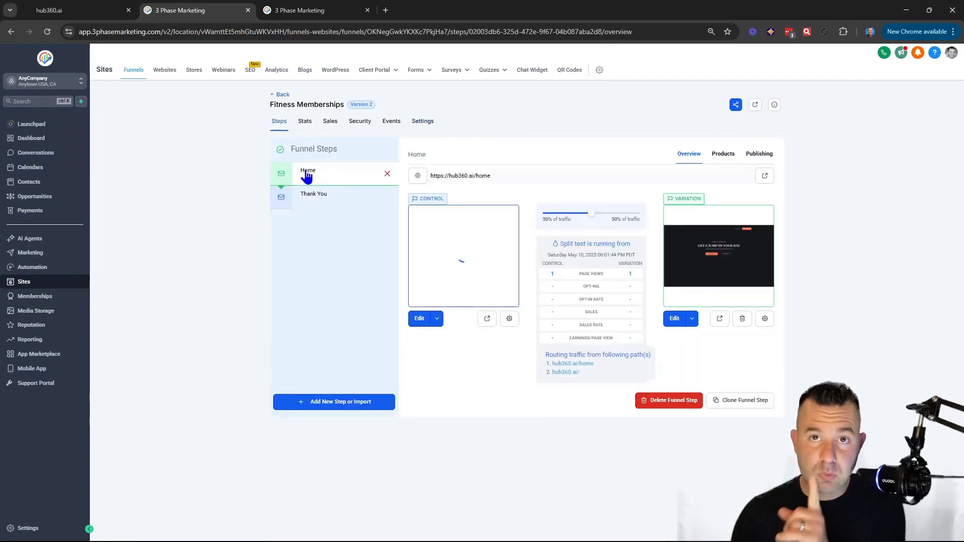
drag(489, 175, 424, 180)
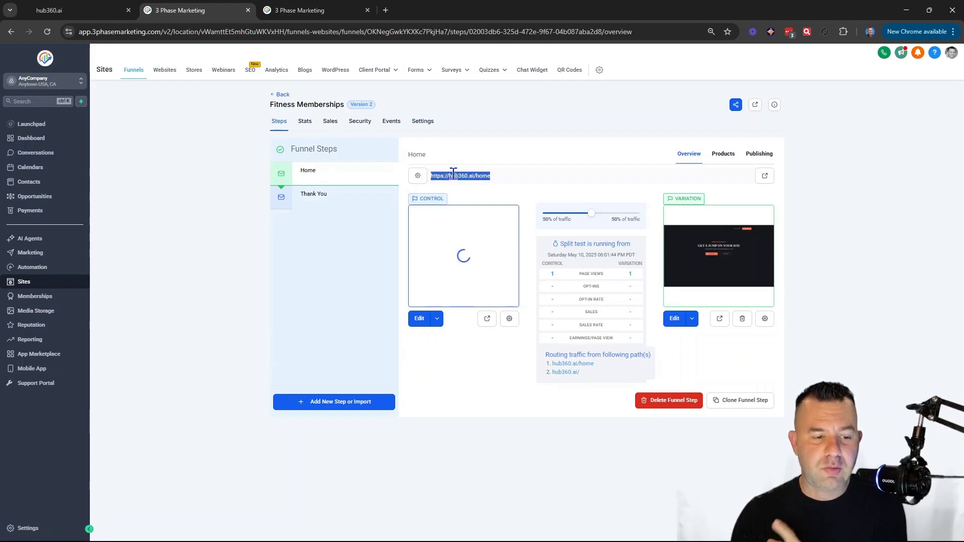
mouse_move(247, 532)
click(398, 489)
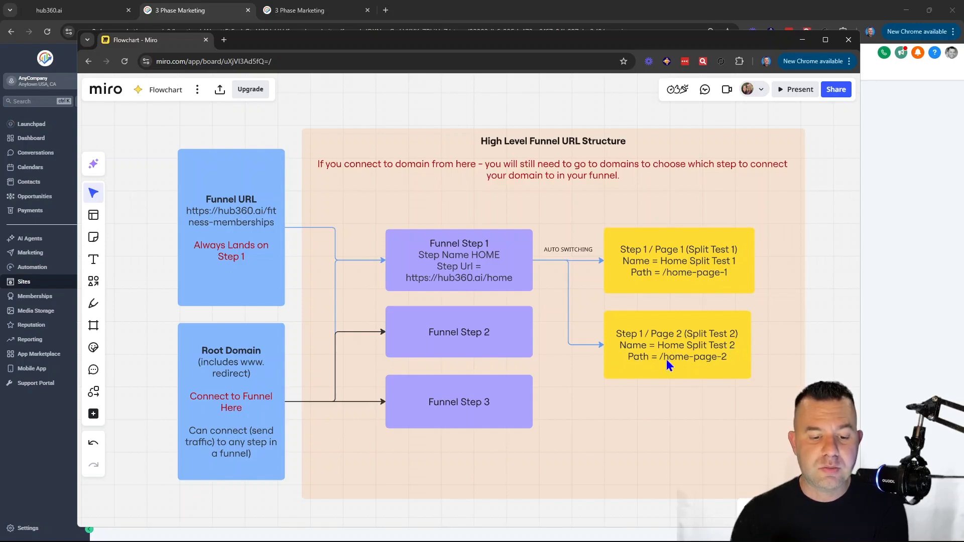
Compare the Thank You step's URL with Home's, then open the control page's edit options.
click(201, 10)
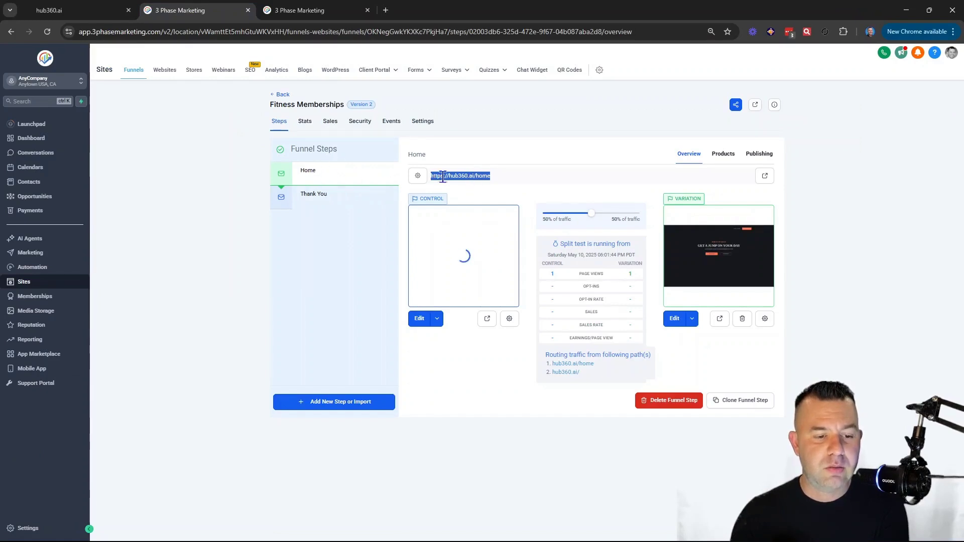
click(352, 206)
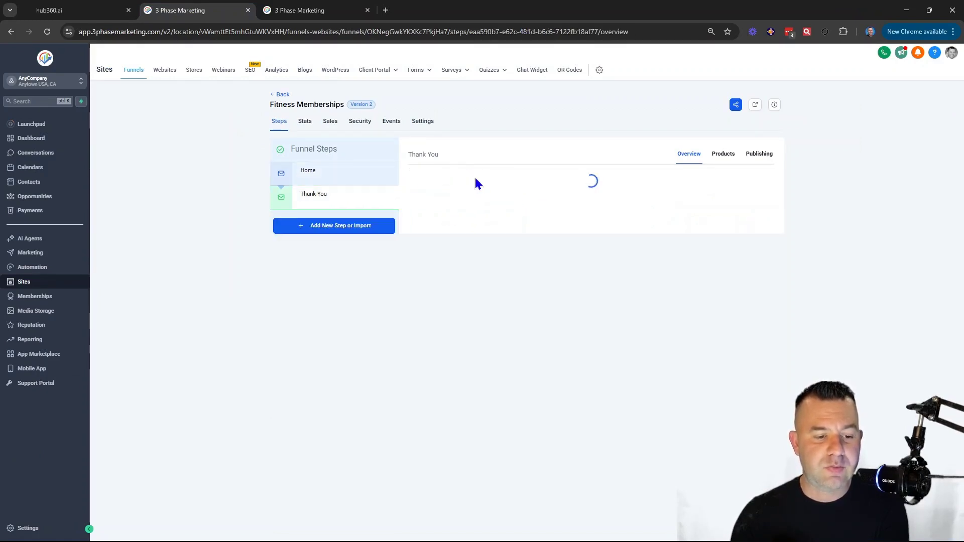
drag(517, 175, 429, 177)
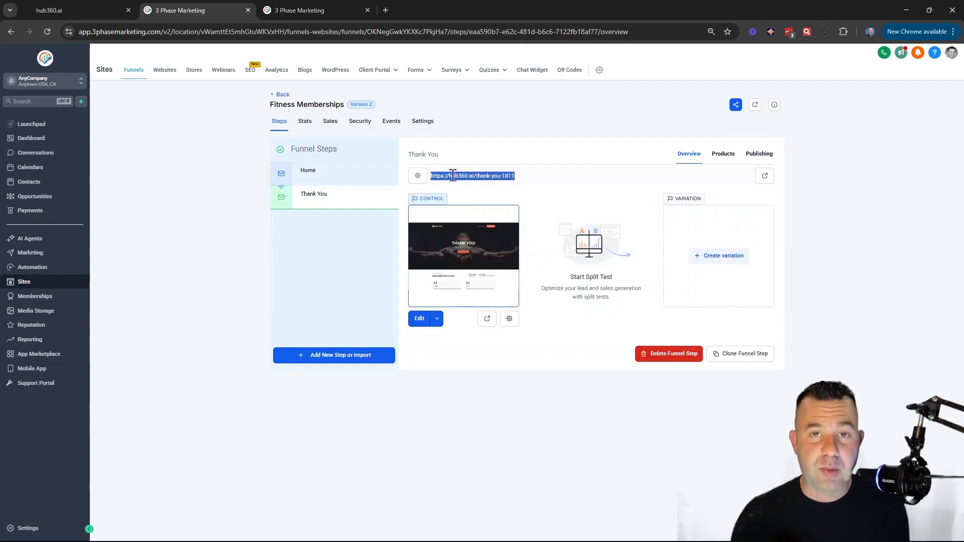
click(397, 180)
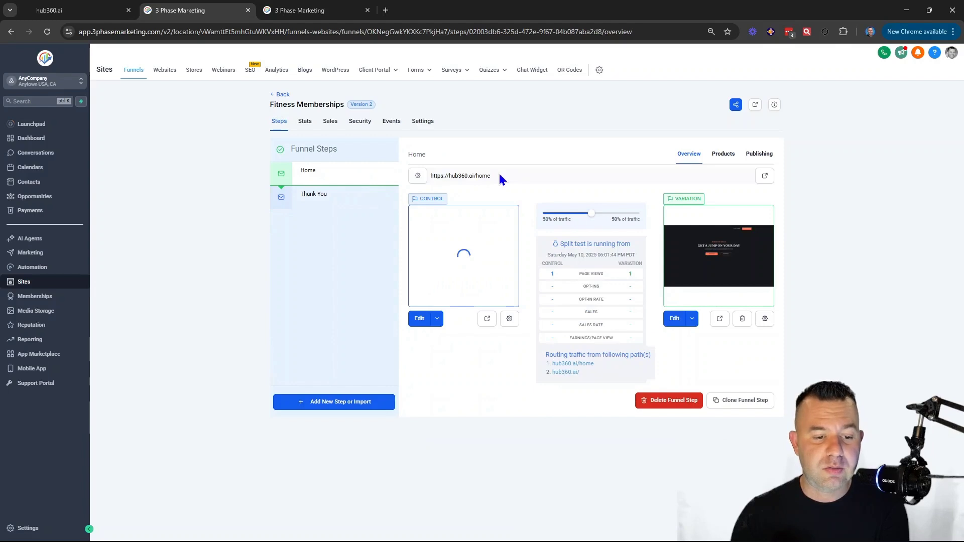
mouse_move(452, 232)
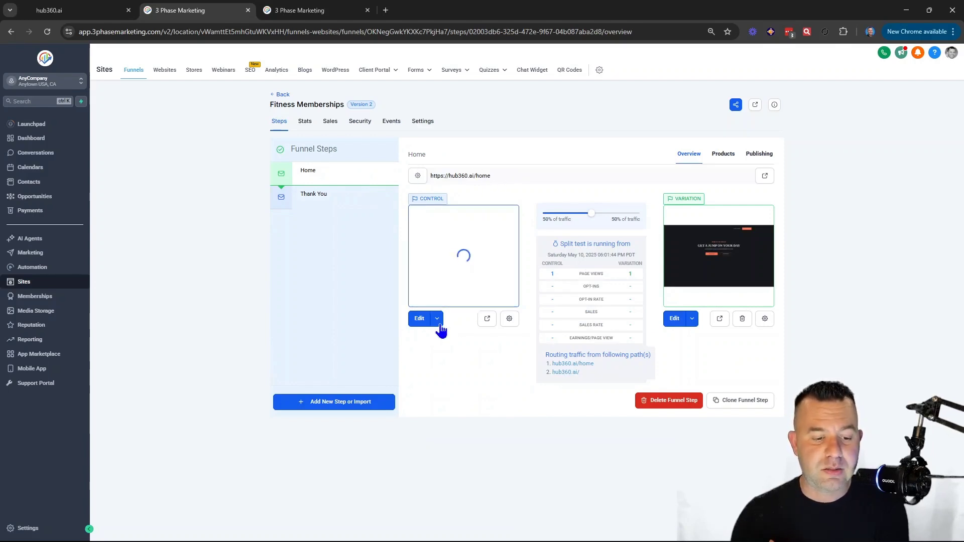
click(437, 321)
Check control page Home Split Test 1 at /home-page-1 and the variation at /home-page-2.
click(509, 318)
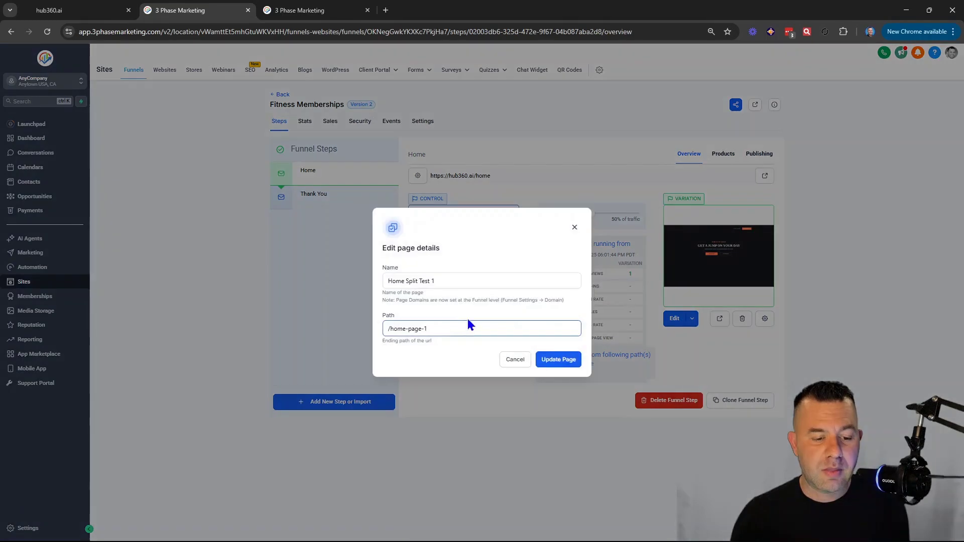
triple_click(442, 278)
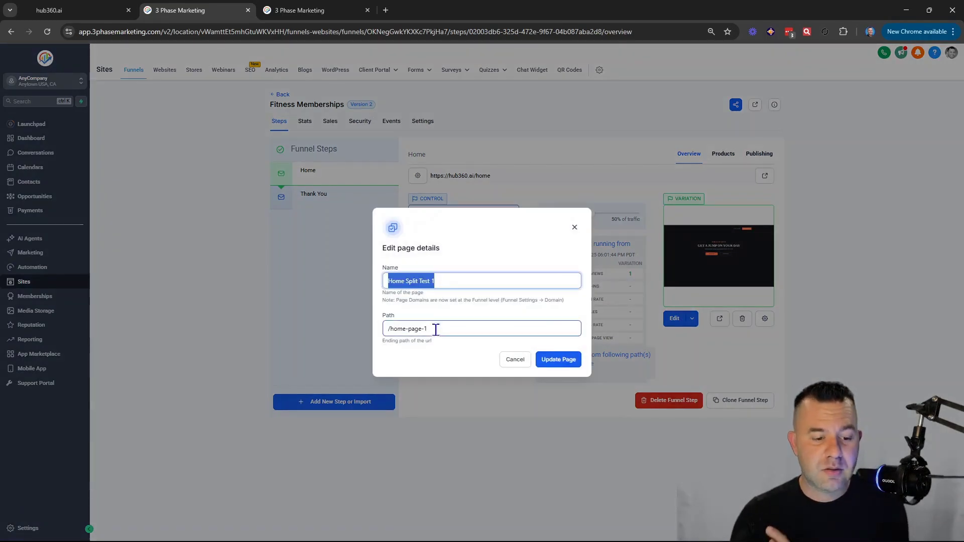
drag(388, 329, 425, 327)
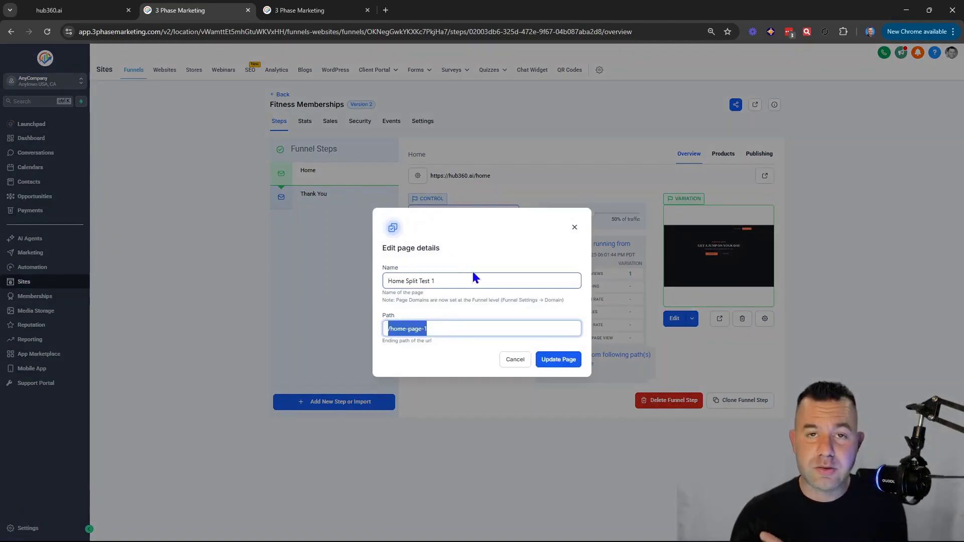
click(574, 227)
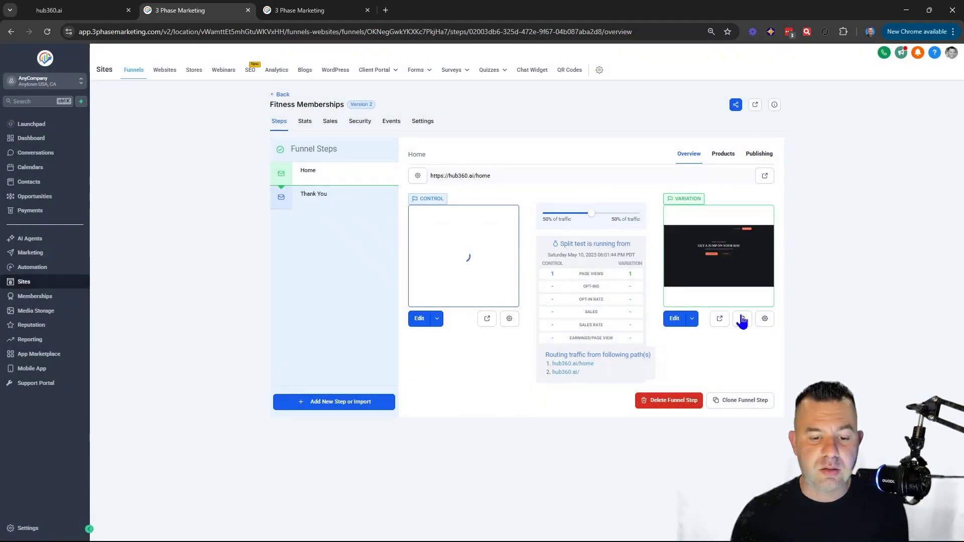
click(766, 320)
click(445, 328)
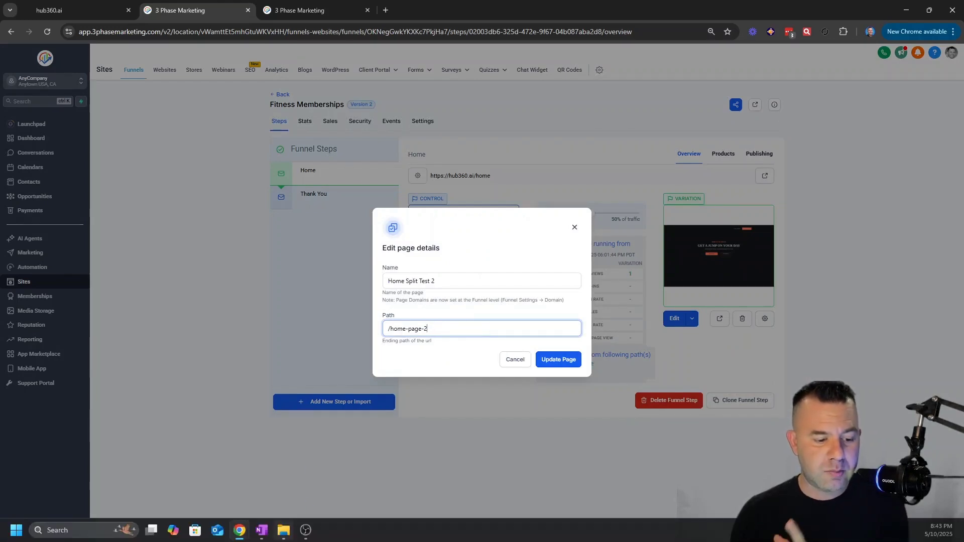
click(253, 531)
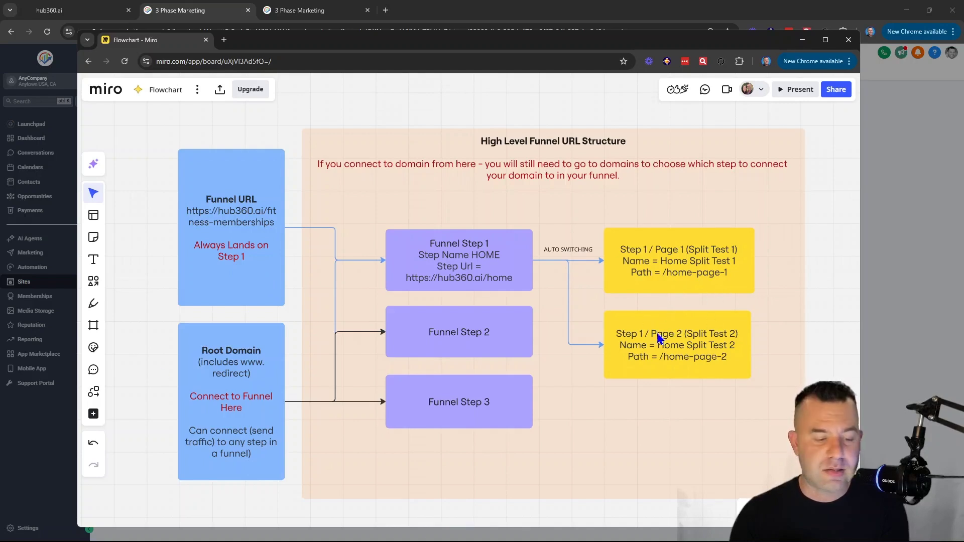
Select the home-page-1 address and tidy the browser tabs, closing the unused new tab.
click(90, 7)
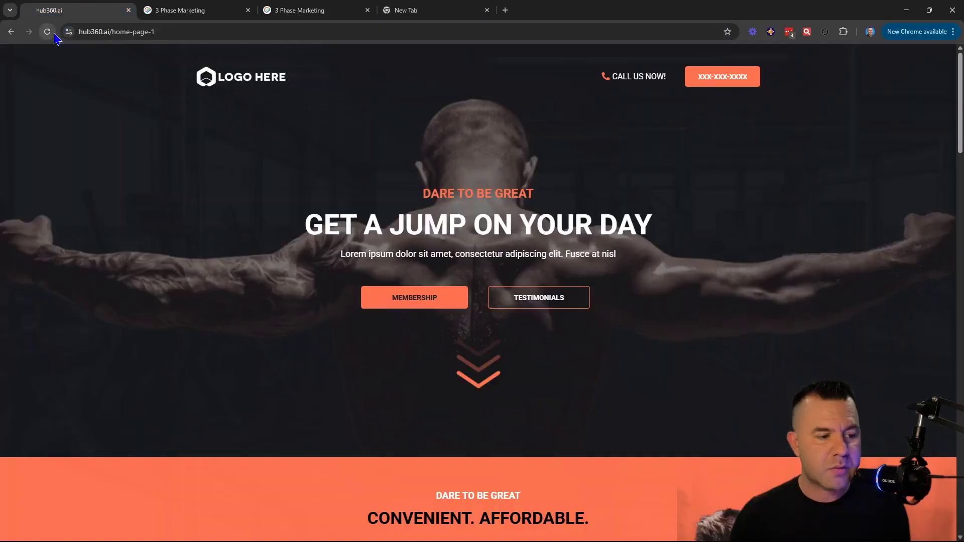
drag(111, 31, 274, 39)
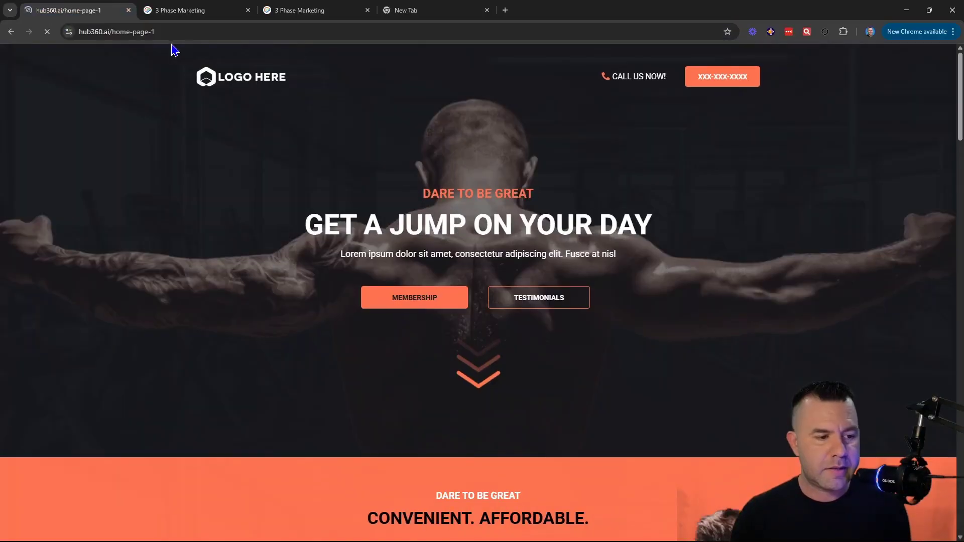
click(181, 10)
click(97, 7)
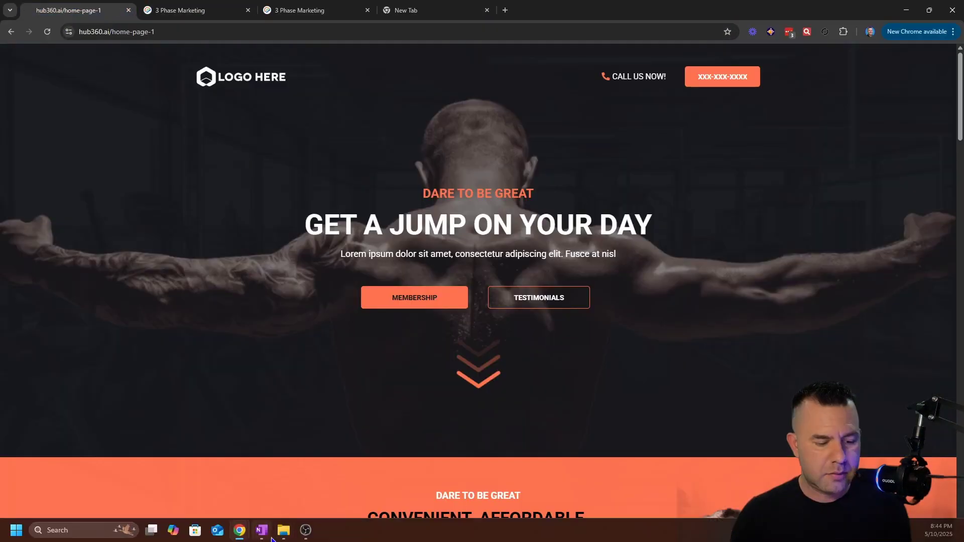
mouse_move(244, 536)
click(372, 490)
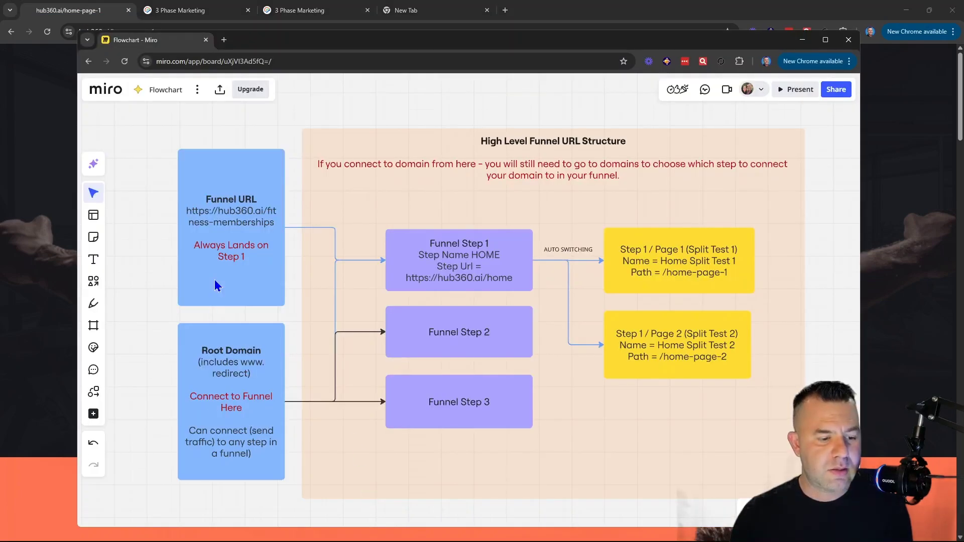
click(75, 6)
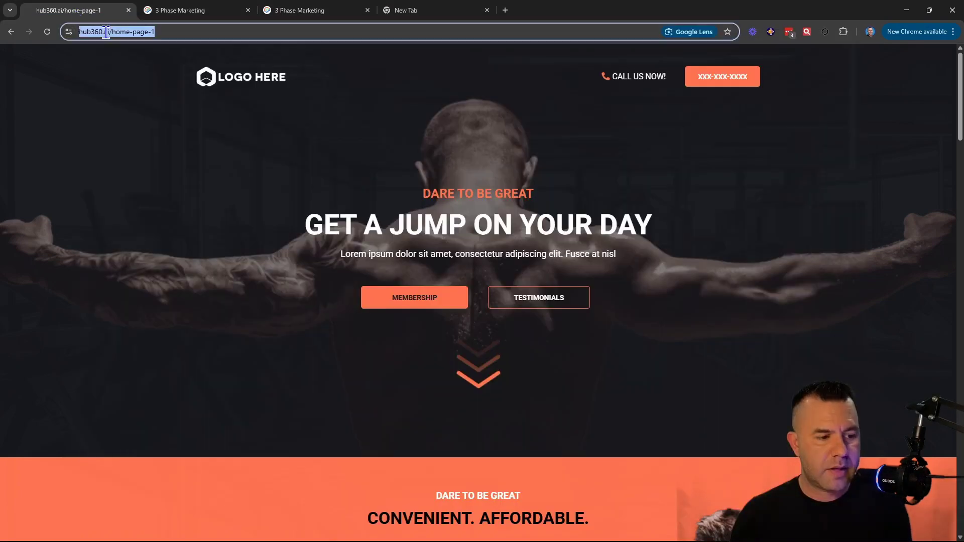
click(229, 7)
click(412, 10)
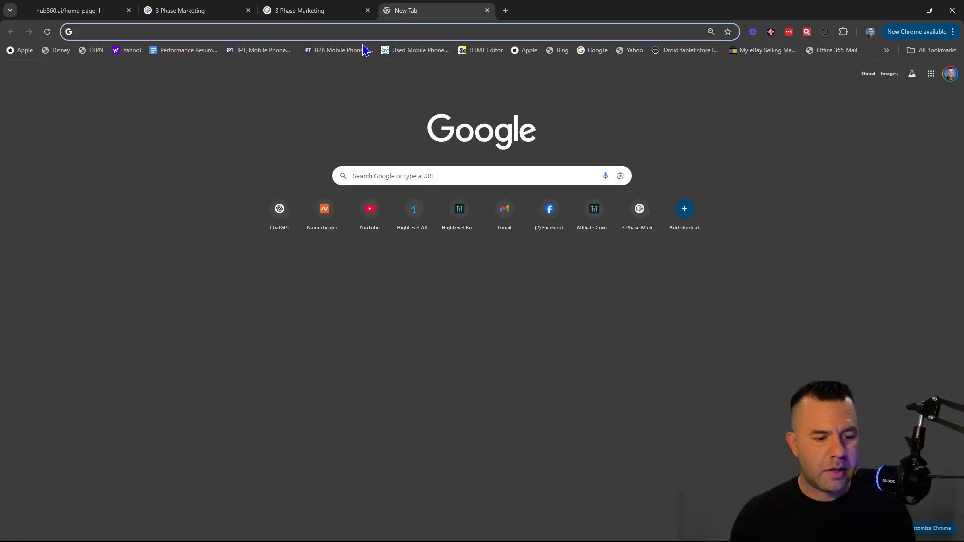
click(291, 11)
click(487, 10)
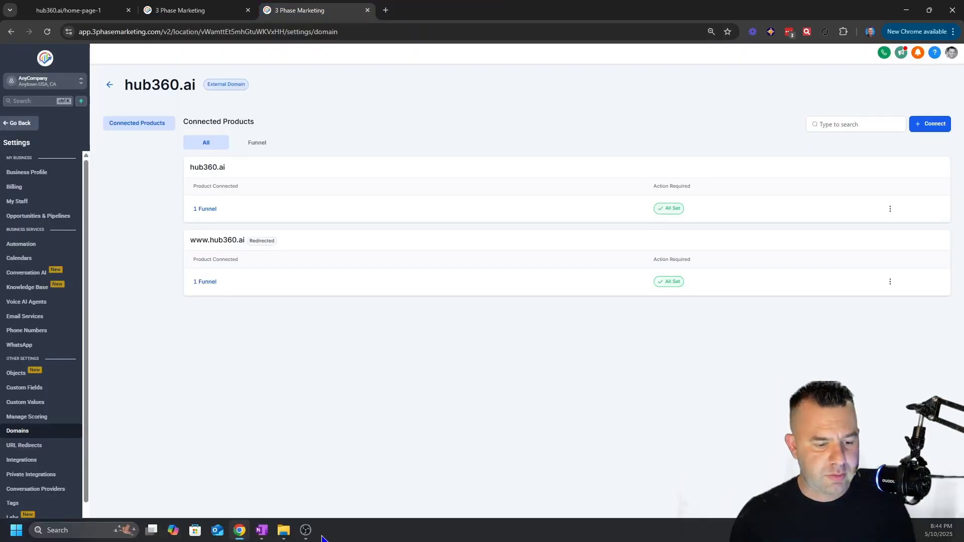
mouse_move(256, 524)
click(392, 479)
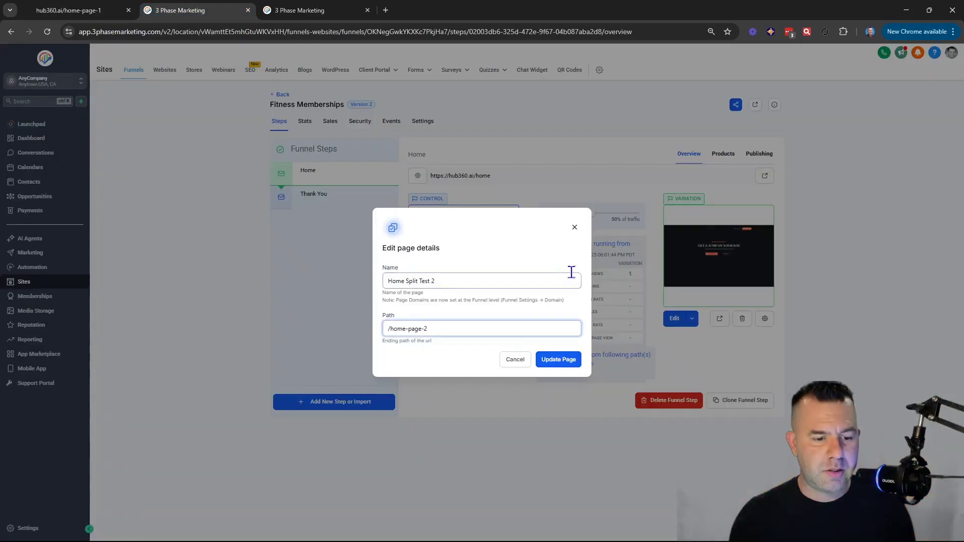
Recheck the Home step's name and URL and the /fitness-memberships funnel path.
key(Escape)
click(759, 153)
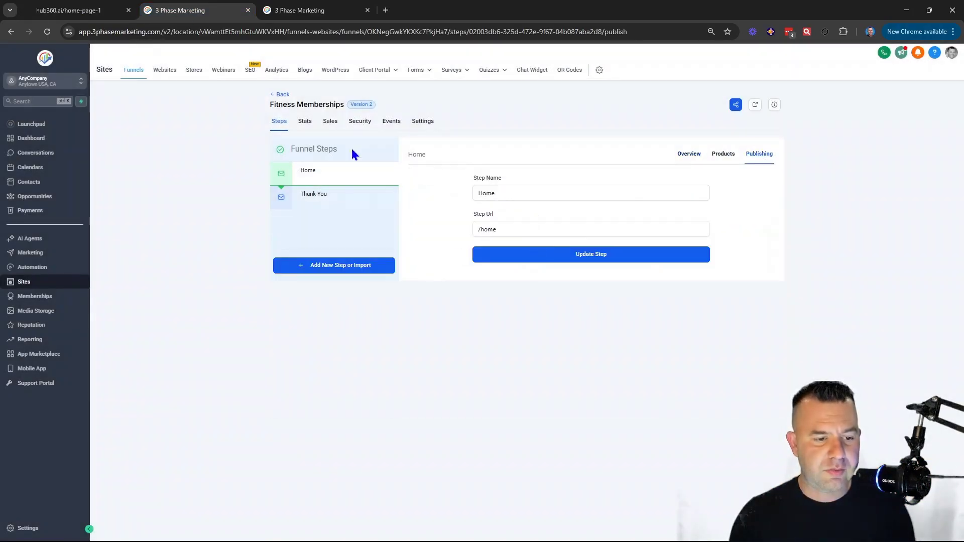
click(415, 125)
triple_click(327, 231)
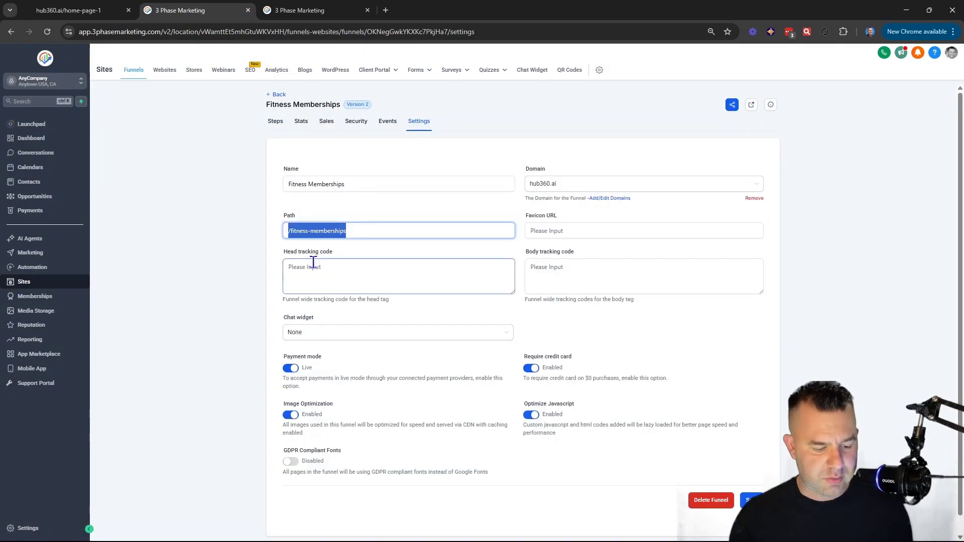
click(93, 17)
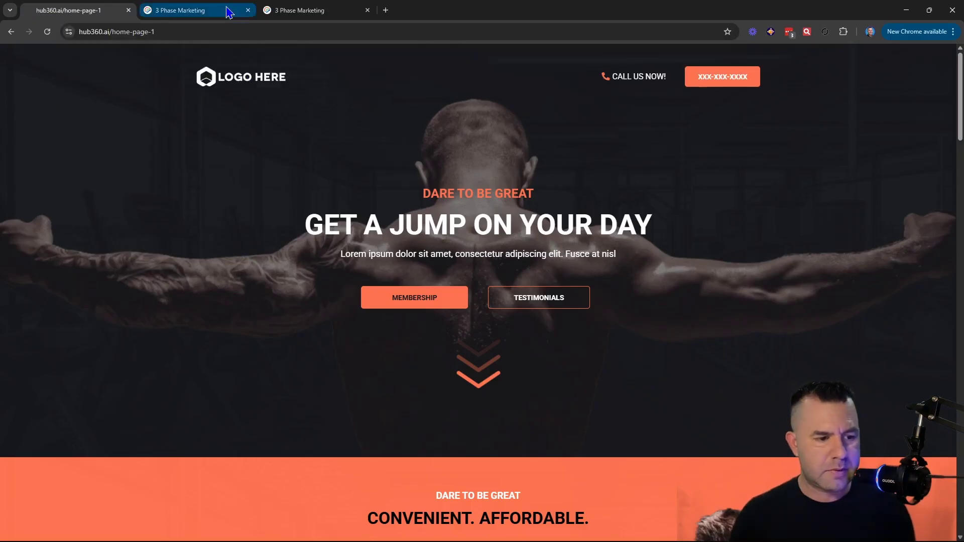
mouse_move(240, 532)
click(397, 486)
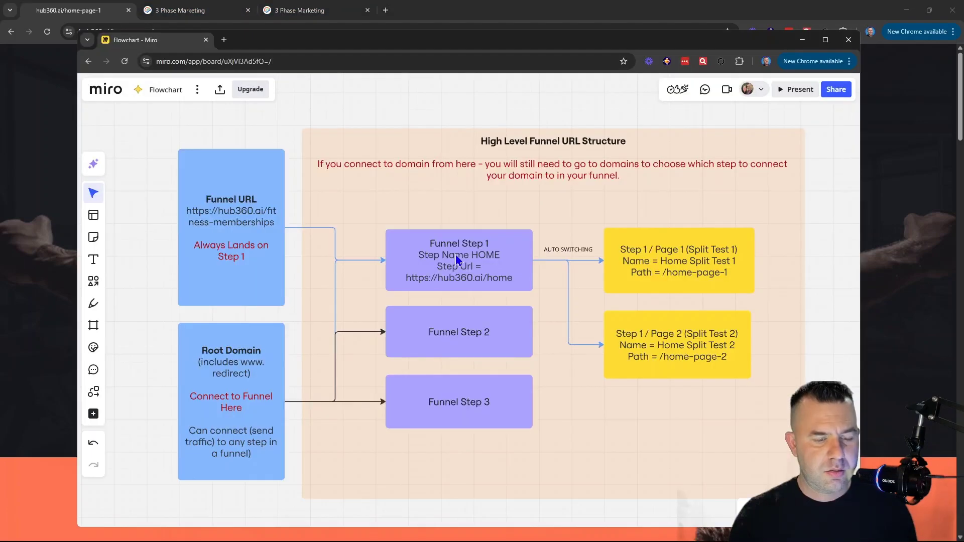
click(196, 11)
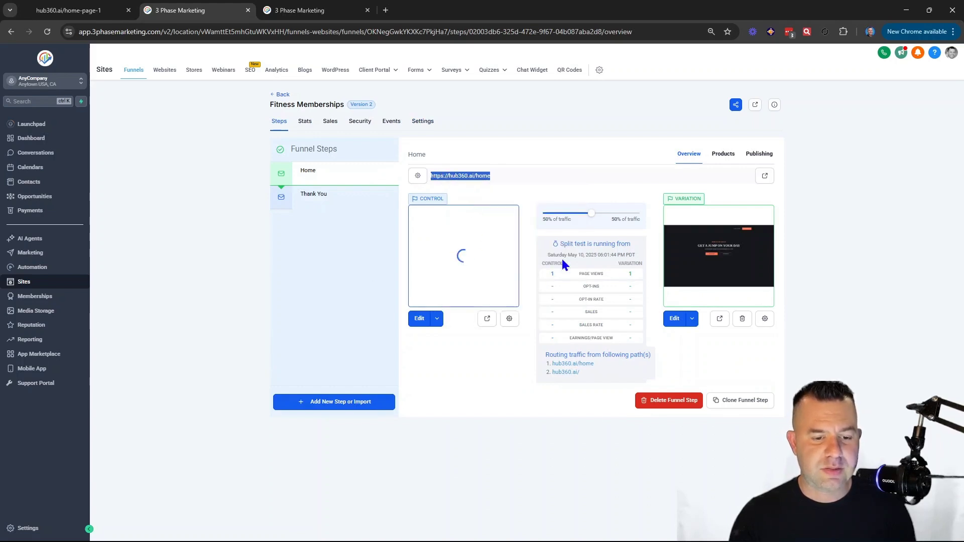
mouse_move(508, 250)
Change the address ending from home-page-1 to home-page-2 and load hub360.ai/home-page-2.
key(ctrl+1)
click(193, 31)
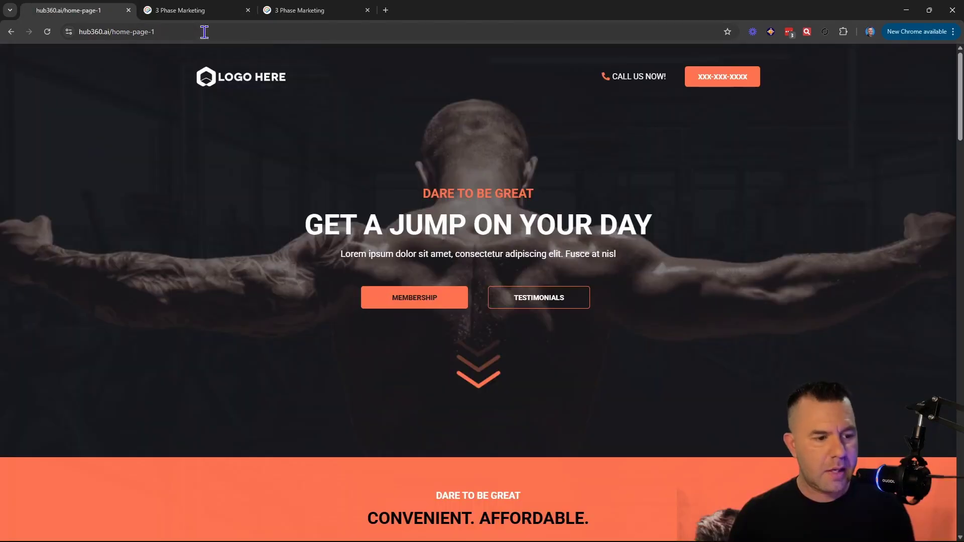
click(195, 34)
key(BackSpace)
text(2)
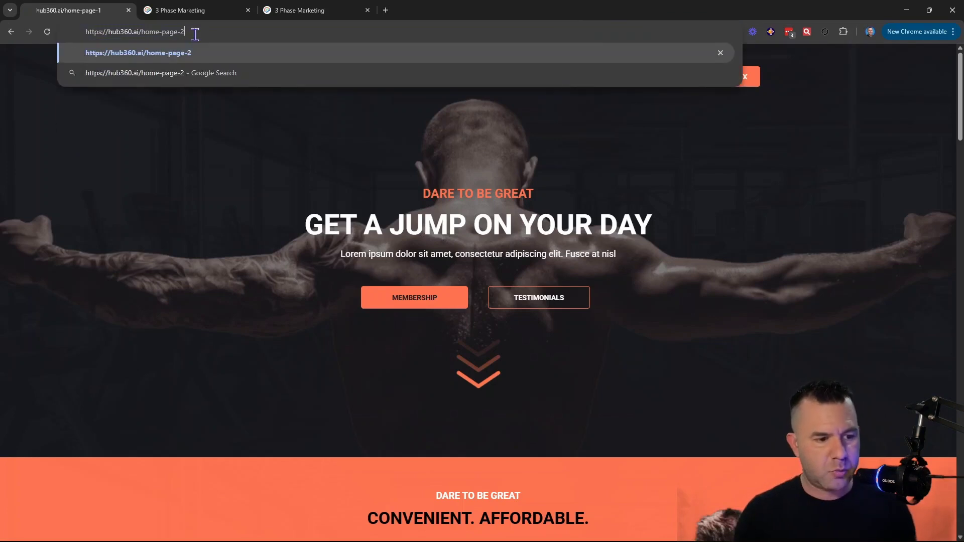
key(Return)
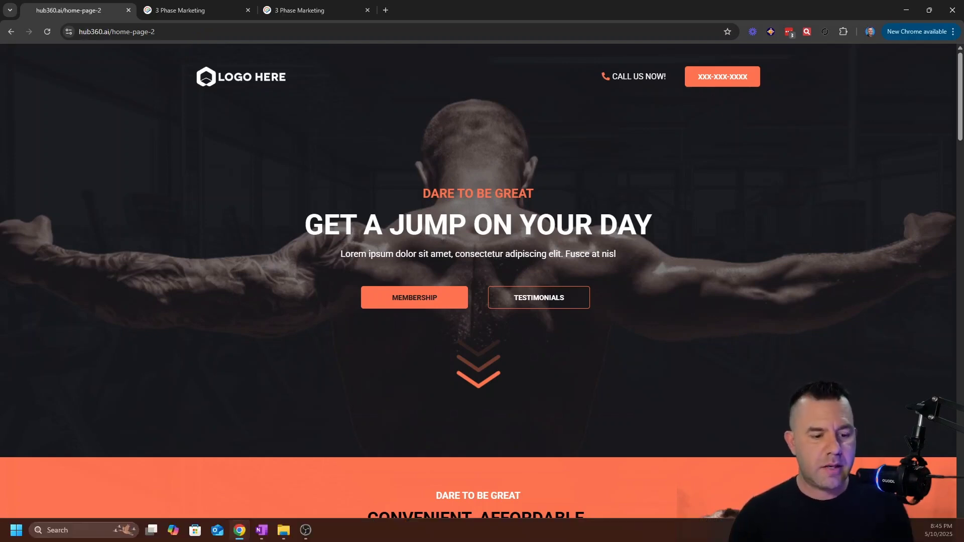
Check the control page's path /home-page-1 in its details, closing without saving.
mouse_move(239, 534)
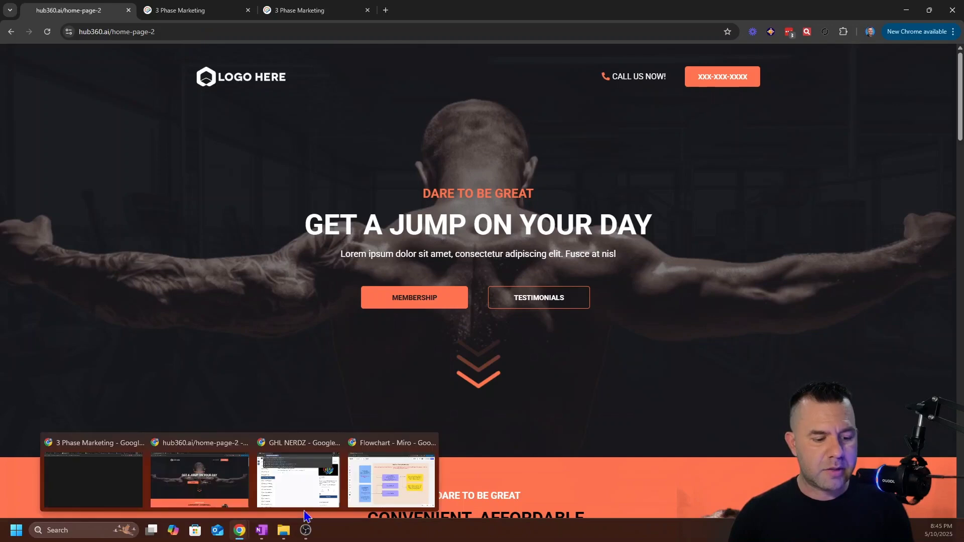
click(373, 482)
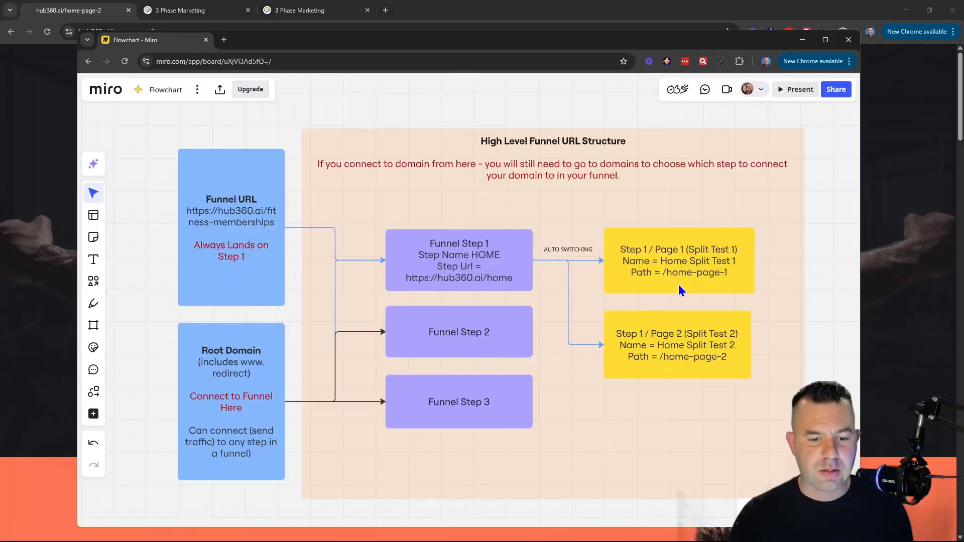
click(198, 11)
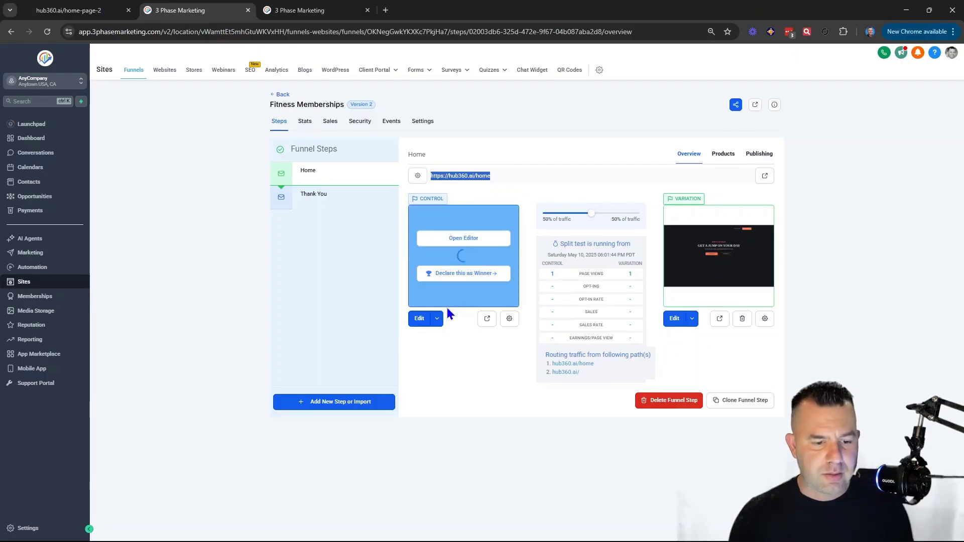
click(508, 319)
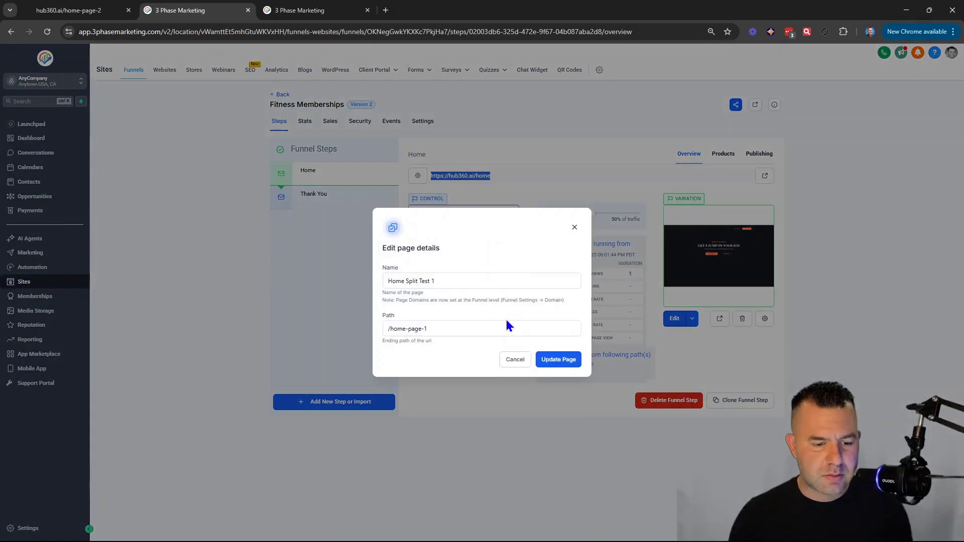
drag(457, 331, 377, 340)
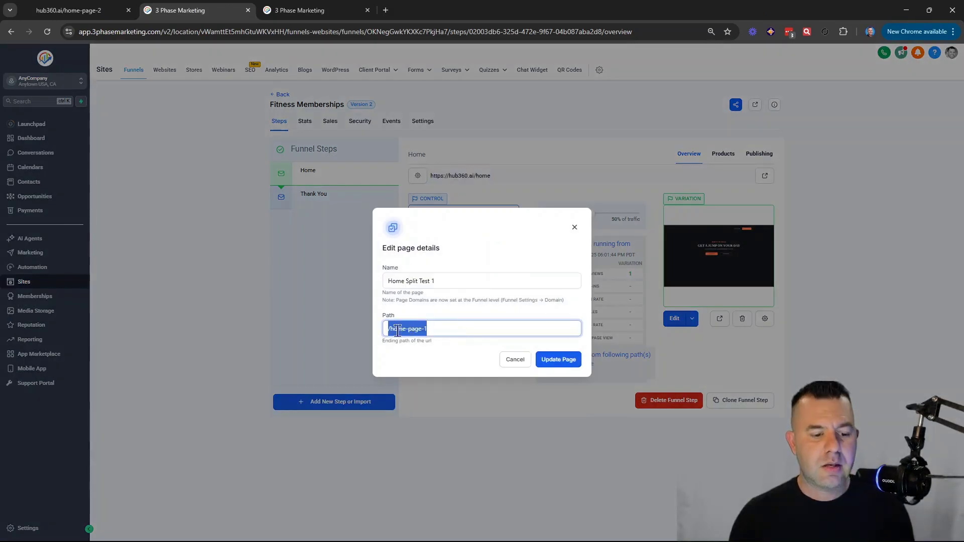
click(517, 362)
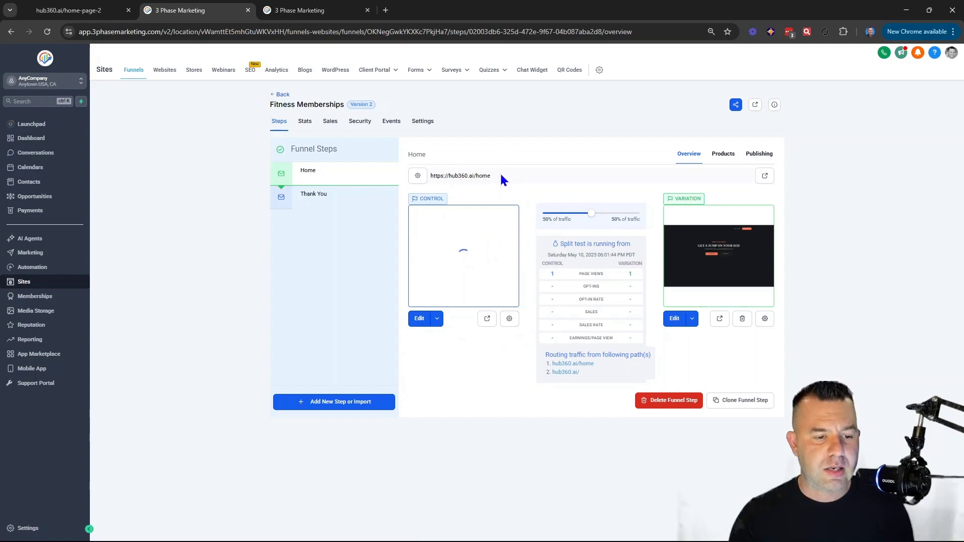
drag(496, 174, 431, 176)
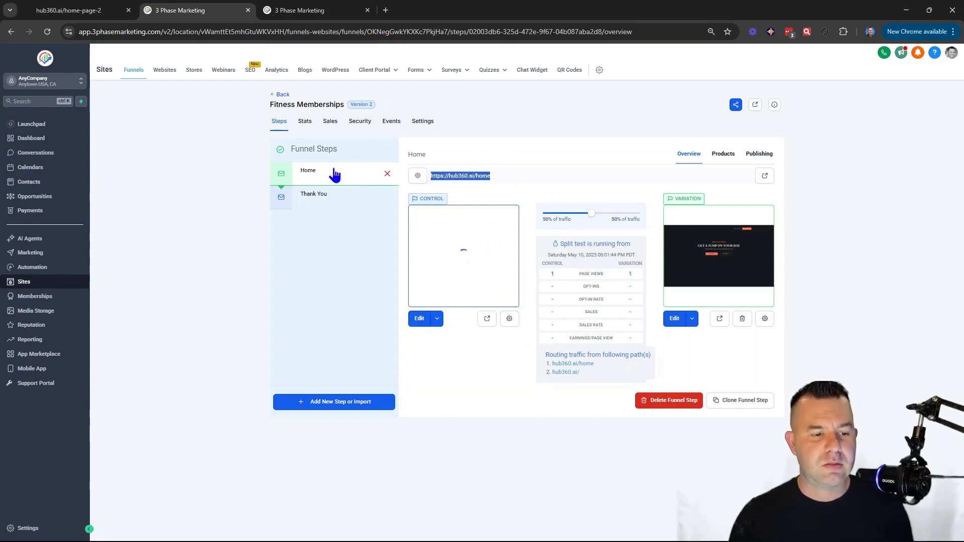
click(419, 123)
drag(346, 231, 268, 191)
click(315, 10)
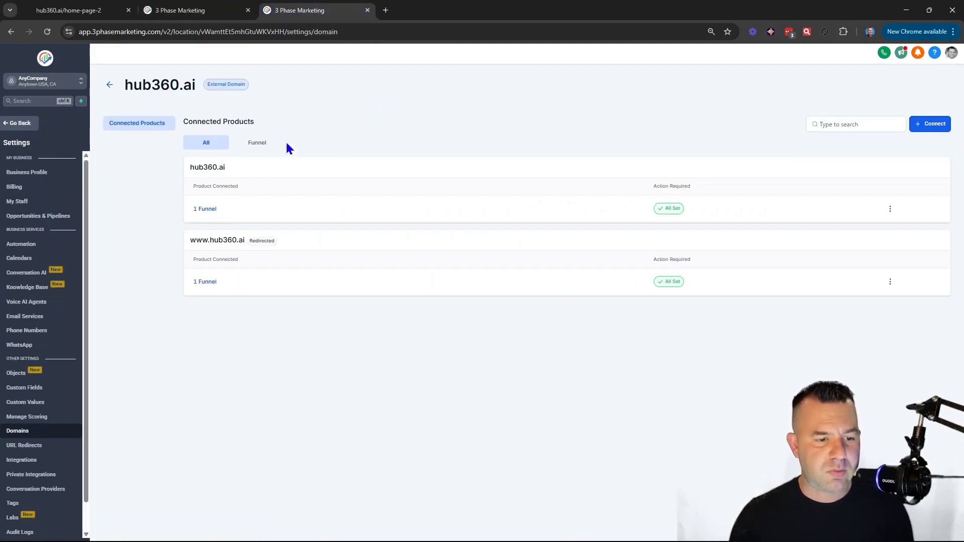
click(71, 9)
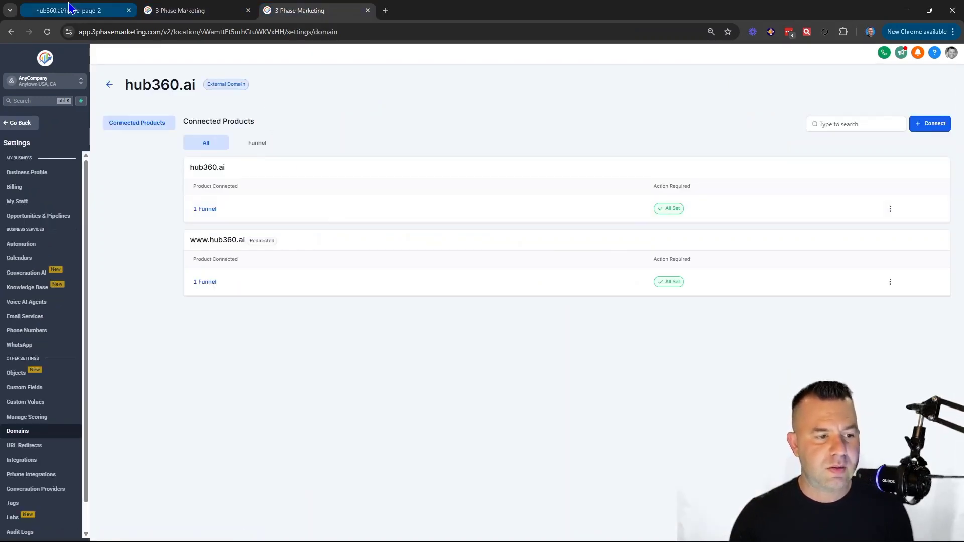